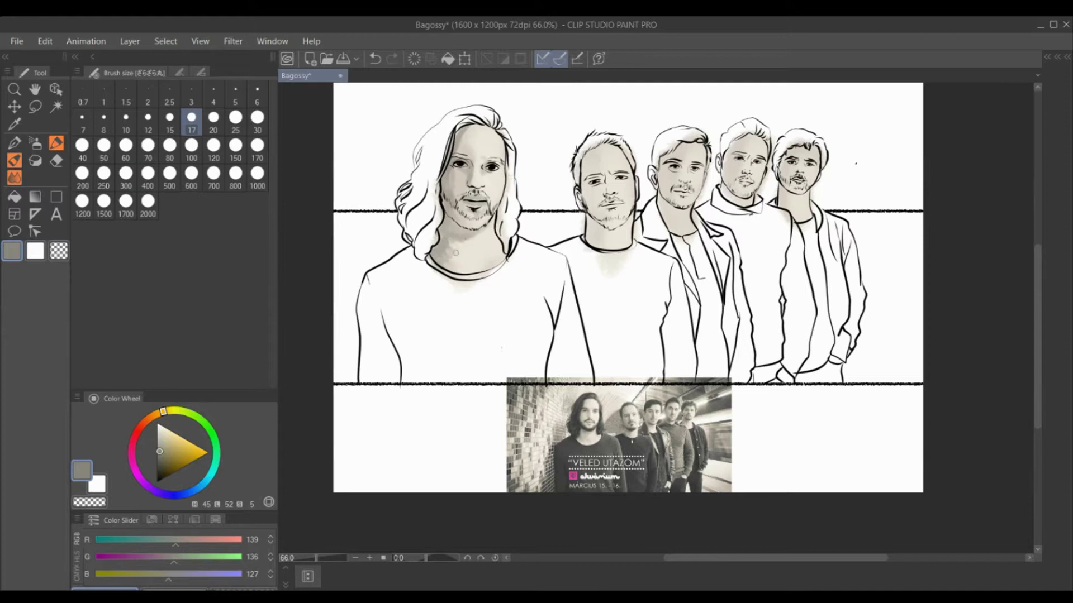
- Shade the faces and necks of the four men behind the long-haired man with the grey brush at size 17
{"action": "left_click_drag", "start_coordinate": [626, 151], "coordinate": [604, 233]}
{"action": "left_click_drag", "start_coordinate": [581, 190], "coordinate": [603, 255]}
{"action": "left_click_drag", "start_coordinate": [648, 164], "coordinate": [639, 200]}
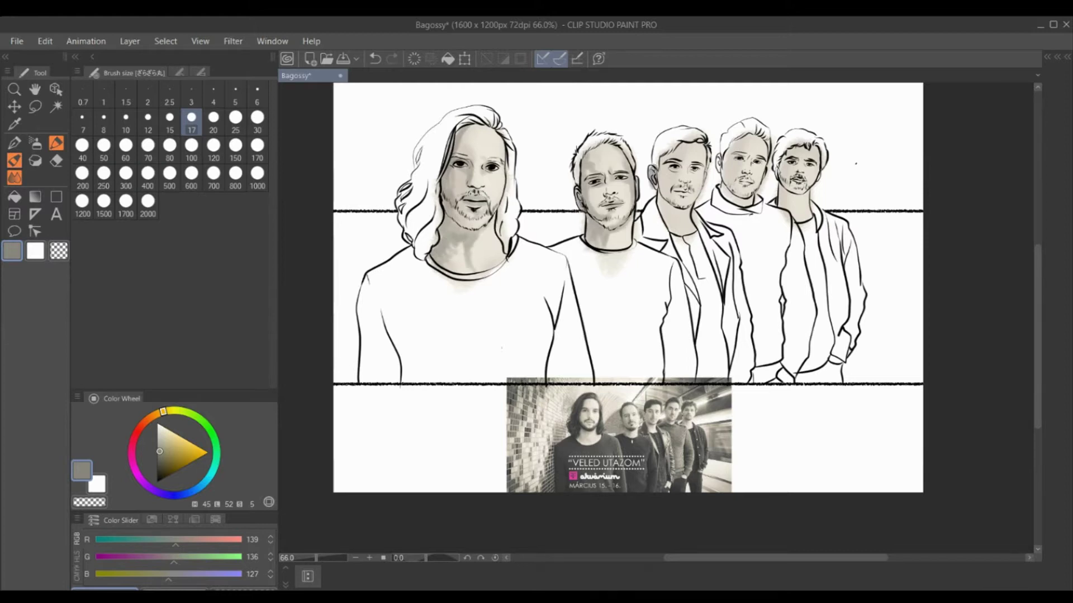
{"action": "left_click_drag", "start_coordinate": [659, 140], "coordinate": [704, 204]}
{"action": "mouse_move", "coordinate": [665, 162]}
{"action": "left_mouse_down"}
{"action": "mouse_move", "coordinate": [687, 223]}
{"action": "mouse_move", "coordinate": [737, 179]}
{"action": "mouse_move", "coordinate": [749, 193]}
{"action": "left_mouse_up"}
{"action": "mouse_move", "coordinate": [779, 151]}
{"action": "left_mouse_down"}
{"action": "mouse_move", "coordinate": [804, 212]}
{"action": "mouse_move", "coordinate": [816, 153]}
{"action": "left_mouse_up"}
- Smooth the shading on the long-haired man's neck with the blending brush at size 20
{"action": "left_click", "coordinate": [14, 177]}
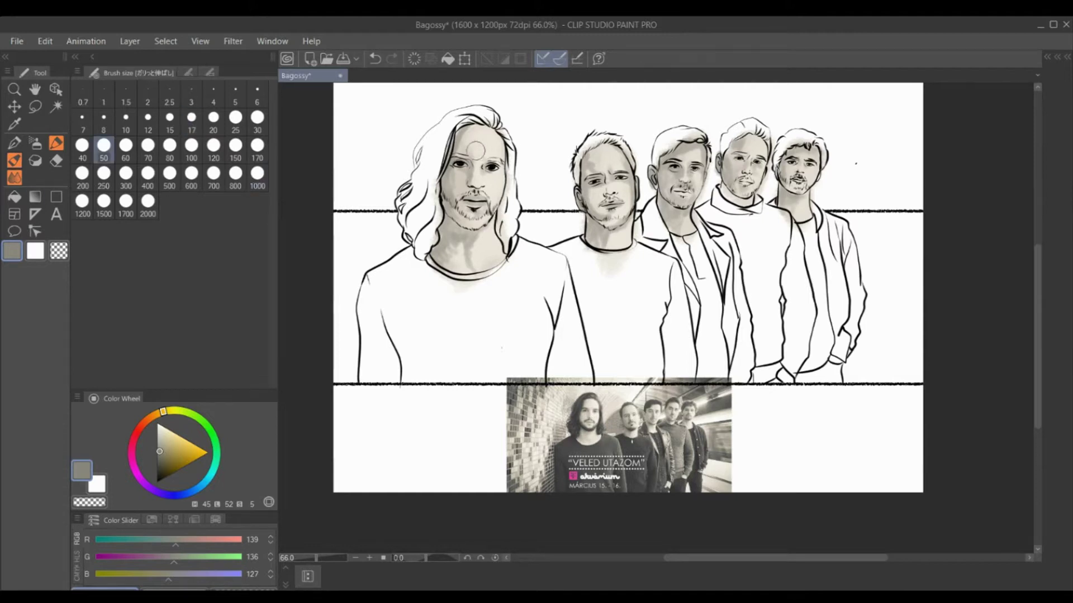
{"action": "left_click", "coordinate": [213, 120]}
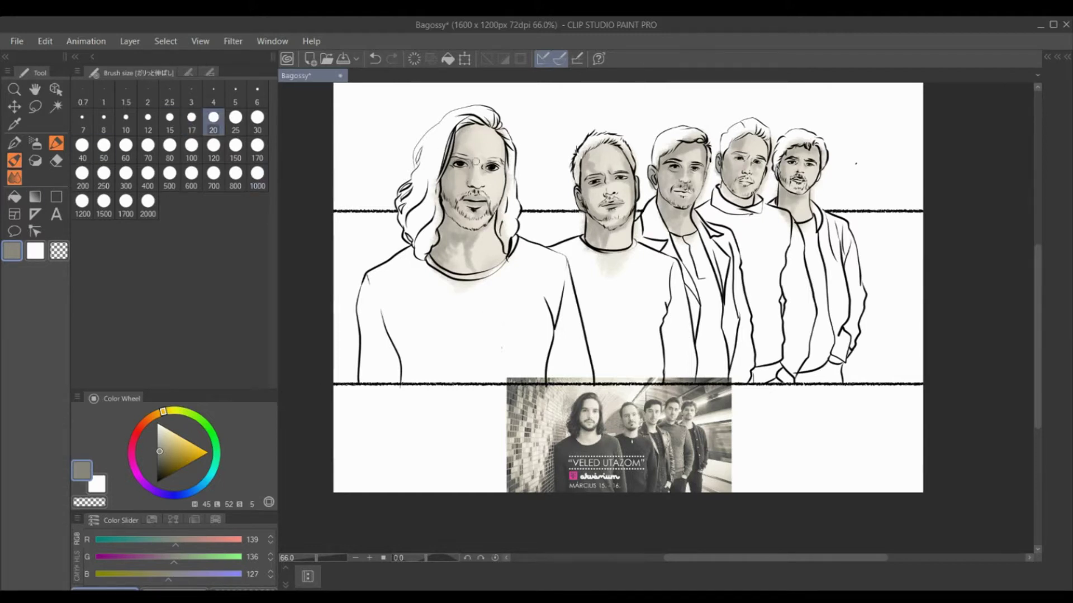
{"action": "mouse_move", "coordinate": [431, 257]}
{"action": "left_mouse_down"}
{"action": "mouse_move", "coordinate": [476, 246]}
{"action": "mouse_move", "coordinate": [456, 228]}
{"action": "left_mouse_up"}
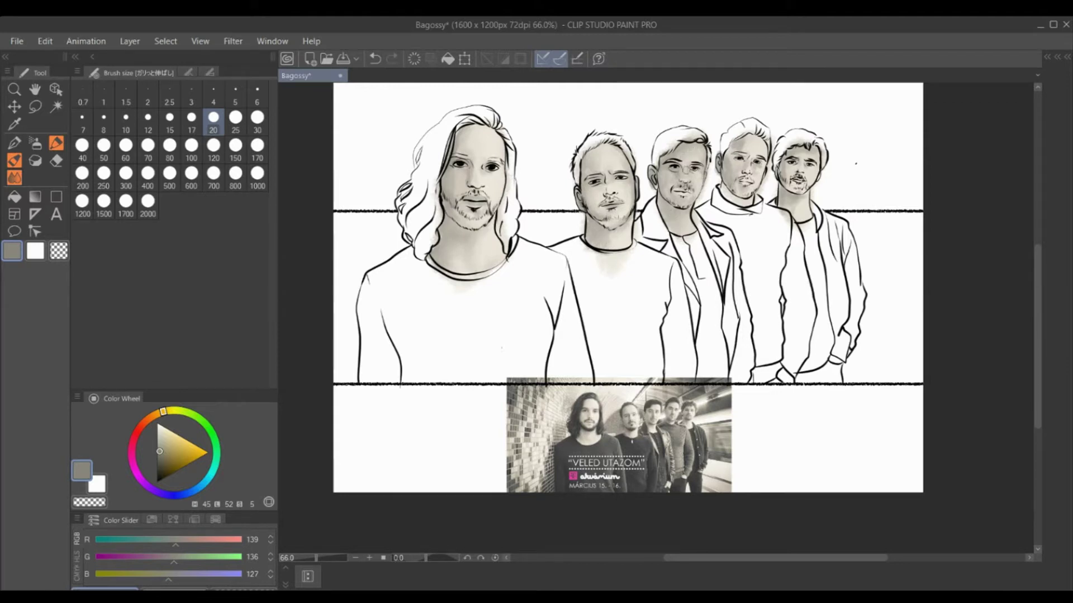
- Sample skin greys from the third man's face and even out its shading with the blending brush
{"action": "left_click", "coordinate": [691, 168], "text": "alt"}
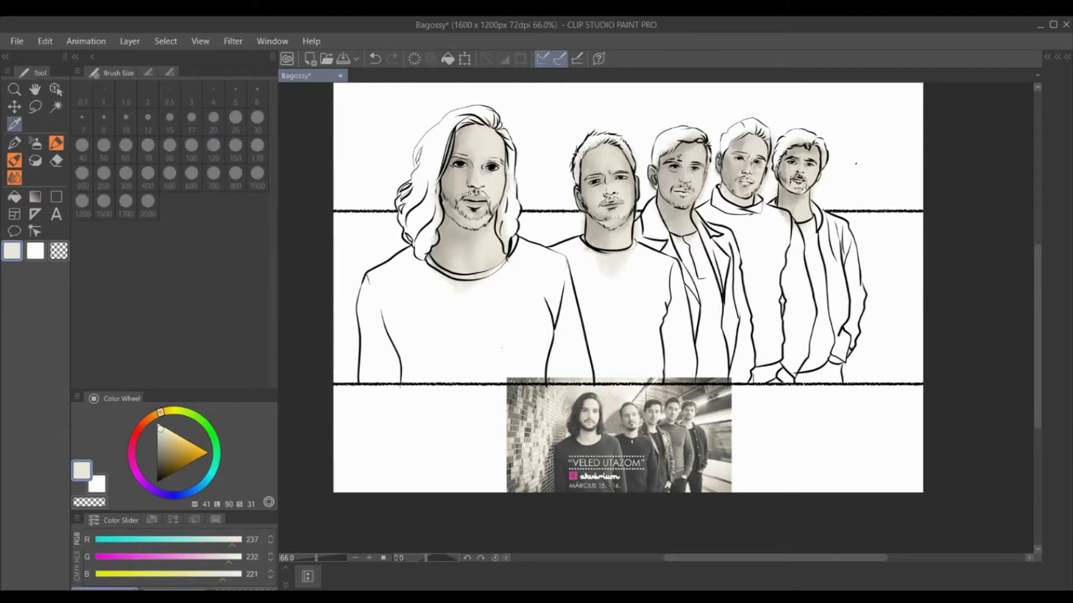
{"action": "left_click", "coordinate": [687, 184], "text": "alt"}
{"action": "key", "text": "j"}
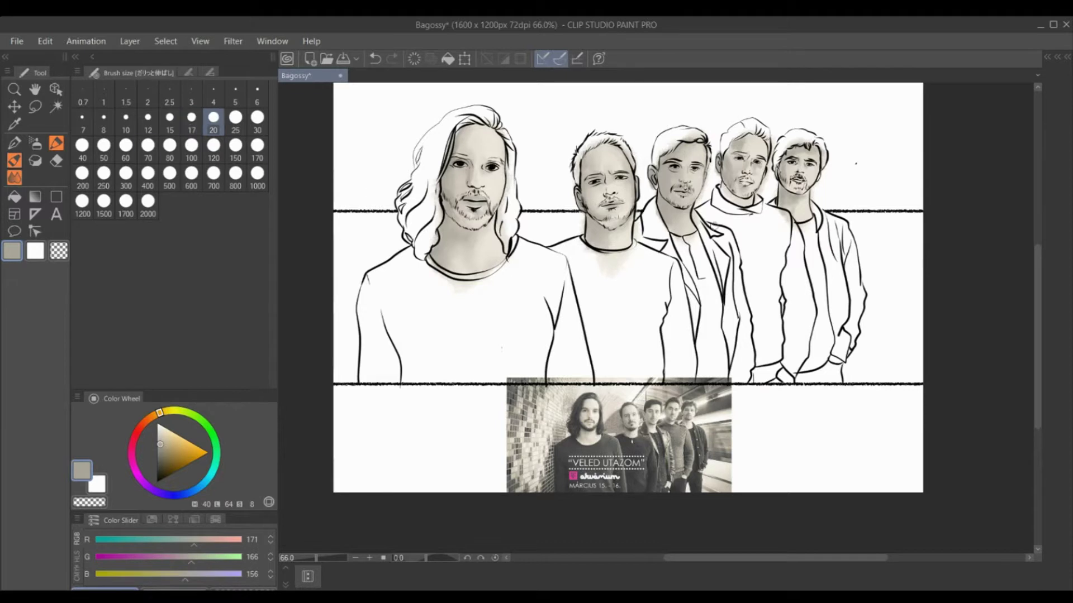
- Clean up the skin shading that spills past the outlines and below the necklines, using transparent colour
{"action": "key", "text": "x"}
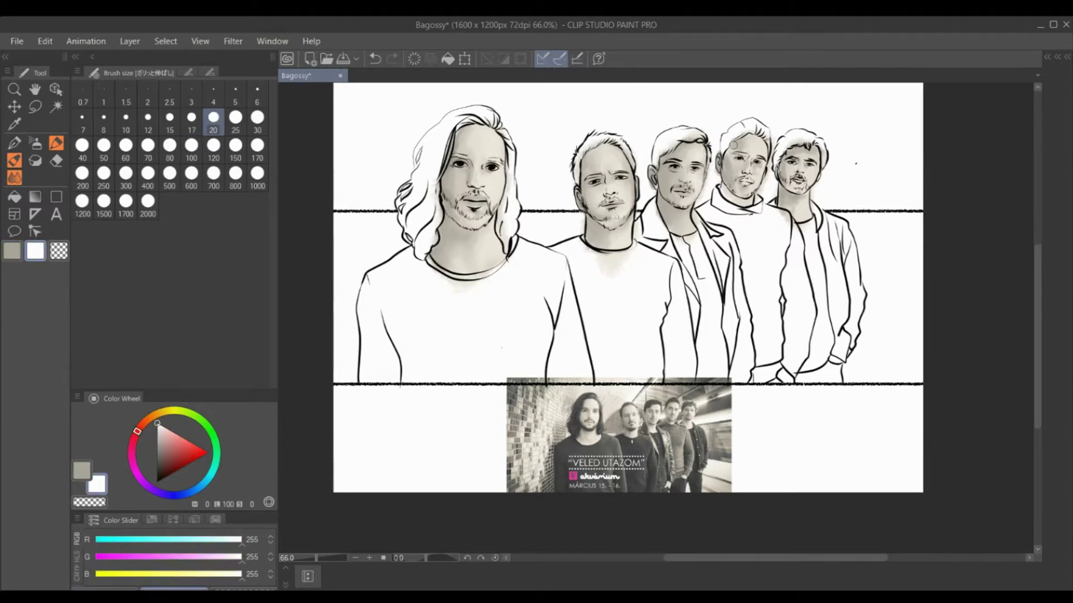
{"action": "key", "text": "j"}
{"action": "key", "text": "c"}
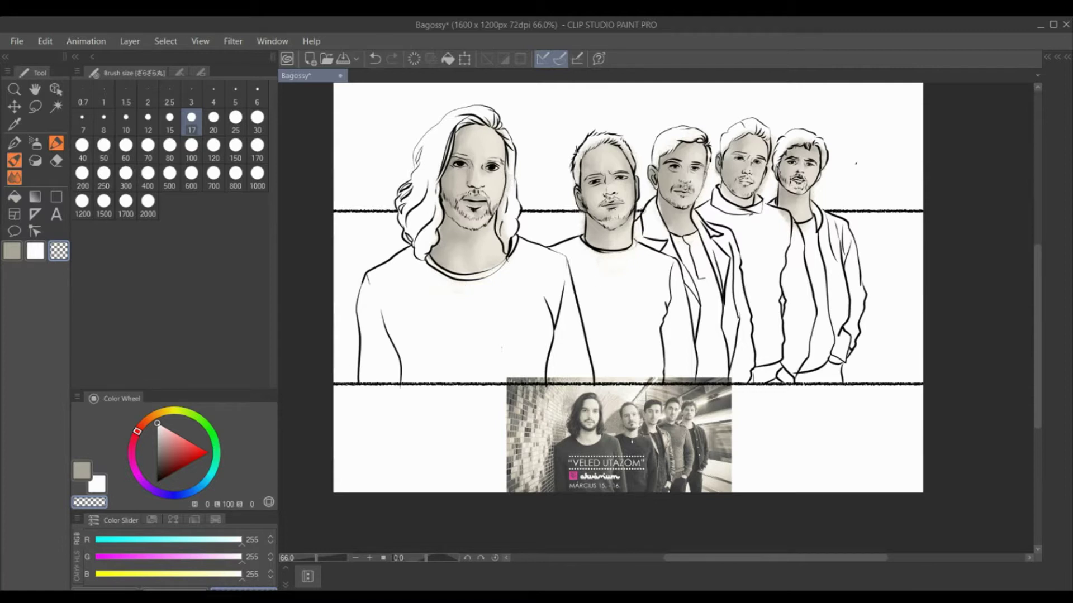
{"action": "key", "text": "j"}
{"action": "key", "text": "j"}
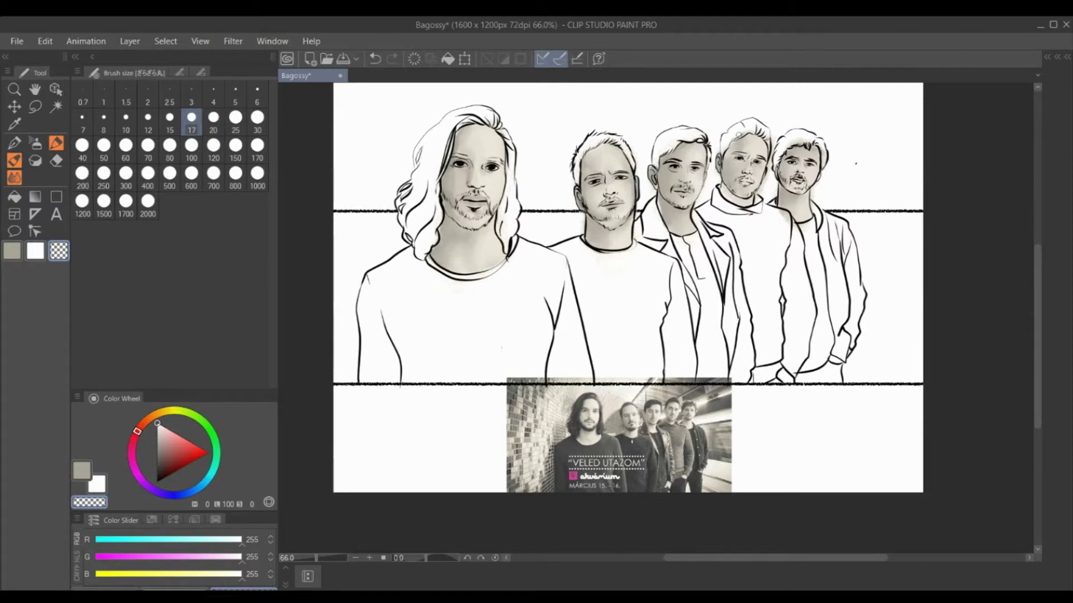
- Create a new raster layer for the hair colouring
{"action": "key", "text": "p"}
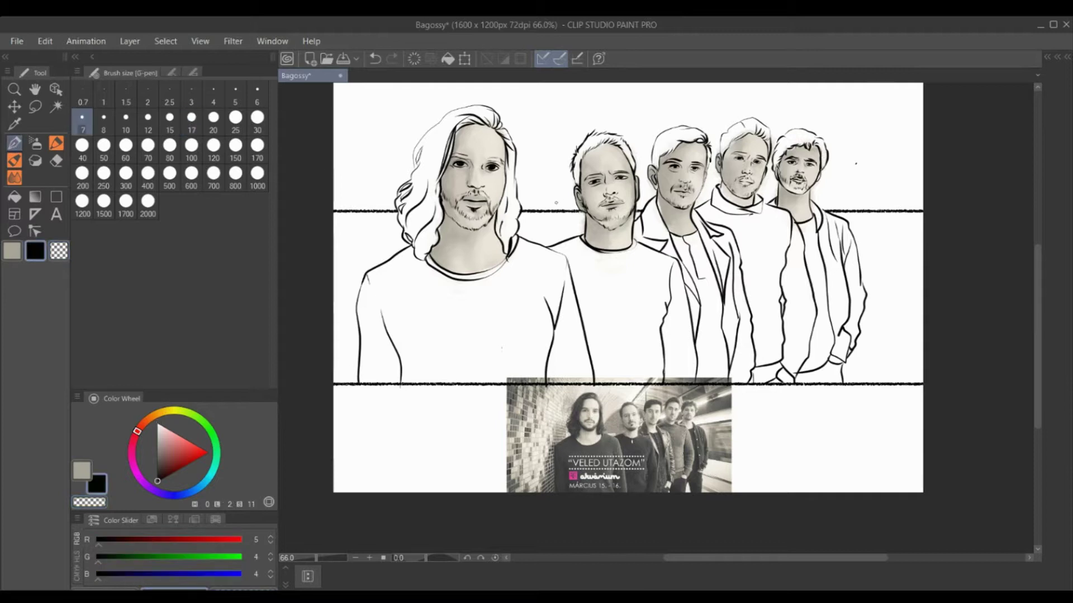
{"action": "left_click", "coordinate": [130, 41]}
{"action": "mouse_move", "coordinate": [223, 89]}
{"action": "left_click", "coordinate": [380, 91]}
{"action": "key", "text": "Return"}
- Fill the long-haired man's hair with dark grey (RGB 84, 84, 84) at brush size 17
{"action": "mouse_move", "coordinate": [483, 116]}
{"action": "left_mouse_down"}
{"action": "mouse_move", "coordinate": [447, 134]}
{"action": "mouse_move", "coordinate": [425, 196]}
{"action": "mouse_move", "coordinate": [413, 179]}
{"action": "mouse_move", "coordinate": [408, 206]}
{"action": "mouse_move", "coordinate": [428, 246]}
{"action": "mouse_move", "coordinate": [458, 108]}
{"action": "mouse_move", "coordinate": [442, 113]}
{"action": "left_mouse_up"}
{"action": "mouse_move", "coordinate": [506, 121]}
{"action": "left_mouse_down"}
{"action": "mouse_move", "coordinate": [503, 229]}
{"action": "mouse_move", "coordinate": [514, 224]}
{"action": "mouse_move", "coordinate": [504, 223]}
{"action": "mouse_move", "coordinate": [502, 240]}
{"action": "left_mouse_up"}
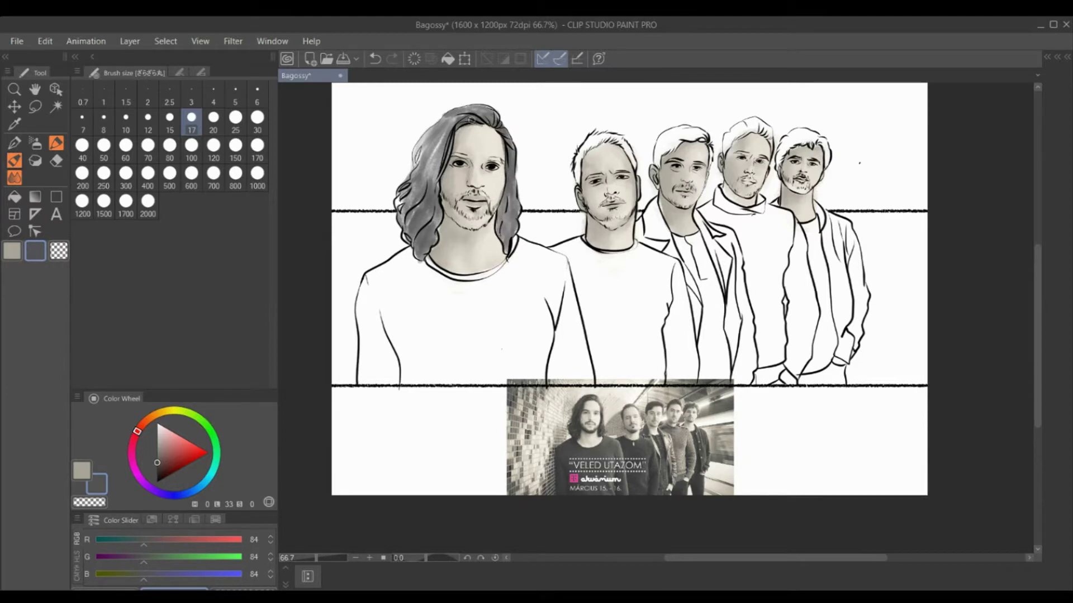
{"action": "mouse_move", "coordinate": [450, 131]}
{"action": "left_mouse_down"}
{"action": "mouse_move", "coordinate": [418, 159]}
{"action": "mouse_move", "coordinate": [428, 132]}
{"action": "mouse_move", "coordinate": [459, 112]}
{"action": "mouse_move", "coordinate": [436, 147]}
{"action": "mouse_move", "coordinate": [429, 236]}
{"action": "mouse_move", "coordinate": [437, 212]}
{"action": "mouse_move", "coordinate": [398, 175]}
{"action": "mouse_move", "coordinate": [421, 207]}
{"action": "mouse_move", "coordinate": [423, 182]}
{"action": "mouse_move", "coordinate": [412, 239]}
{"action": "left_mouse_up"}
- Sample a darker grey (RGB 60, 60, 60) from the reference photo and darken the long-haired man's hair, eyebrows and beard
{"action": "scroll", "coordinate": [397, 175], "scroll_direction": "up", "scroll_amount": 2}
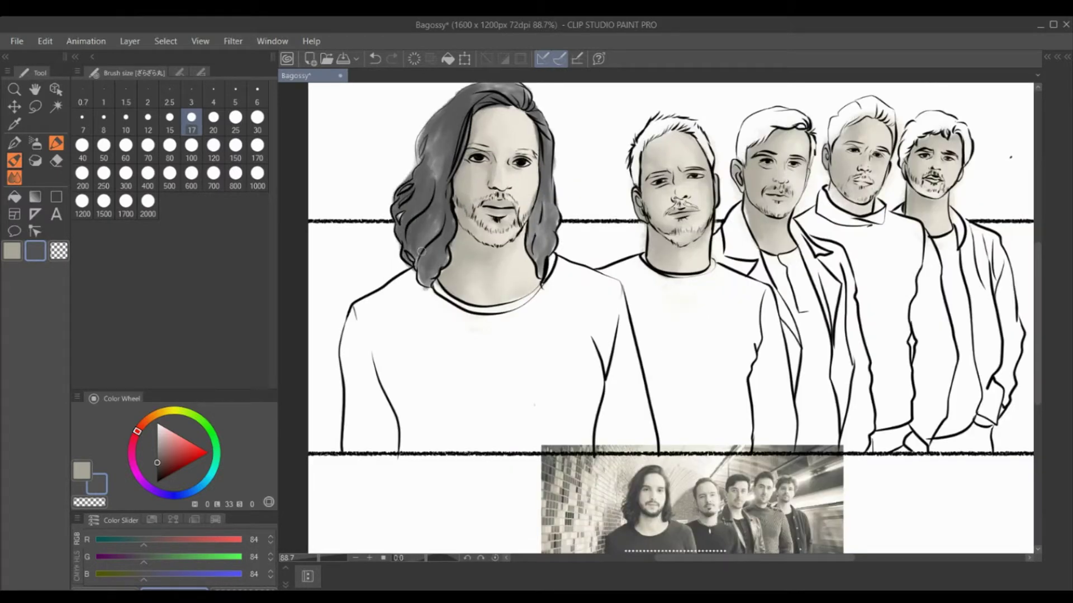
{"action": "left_click", "coordinate": [14, 124]}
{"action": "left_click", "coordinate": [636, 497]}
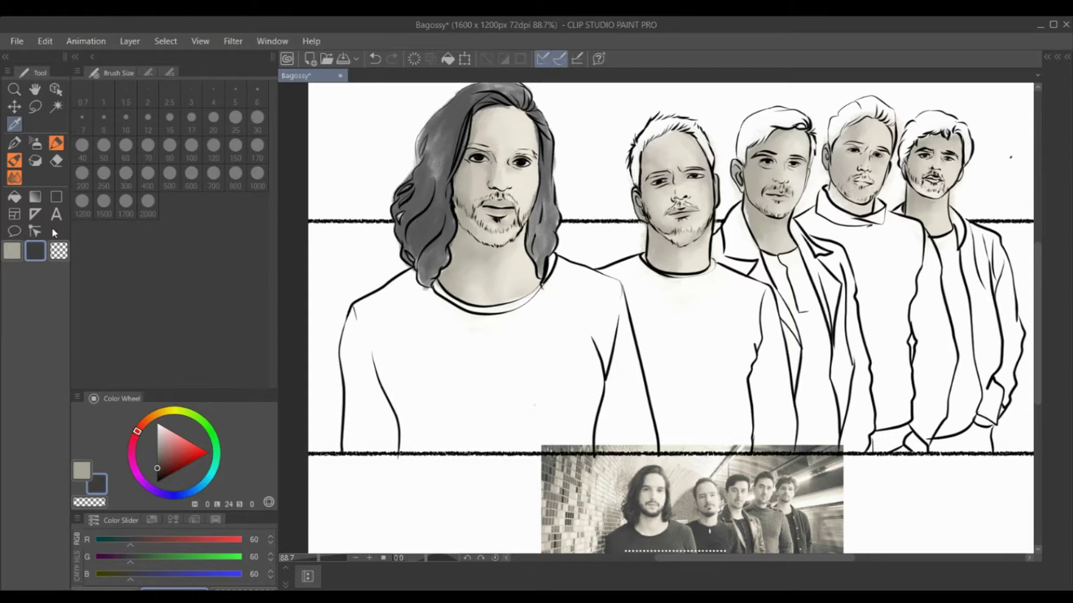
{"action": "key", "text": "b"}
{"action": "mouse_move", "coordinate": [520, 109]}
{"action": "left_mouse_down"}
{"action": "mouse_move", "coordinate": [540, 185]}
{"action": "mouse_move", "coordinate": [536, 252]}
{"action": "mouse_move", "coordinate": [553, 257]}
{"action": "mouse_move", "coordinate": [542, 265]}
{"action": "left_mouse_up"}
{"action": "mouse_move", "coordinate": [528, 154]}
{"action": "left_mouse_down"}
{"action": "mouse_move", "coordinate": [486, 199]}
{"action": "mouse_move", "coordinate": [509, 221]}
{"action": "mouse_move", "coordinate": [503, 240]}
{"action": "mouse_move", "coordinate": [451, 198]}
{"action": "mouse_move", "coordinate": [498, 240]}
{"action": "mouse_move", "coordinate": [511, 201]}
{"action": "mouse_move", "coordinate": [431, 167]}
{"action": "mouse_move", "coordinate": [432, 288]}
{"action": "left_mouse_up"}
{"action": "left_click_drag", "start_coordinate": [469, 148], "coordinate": [511, 152]}
- Carve light streaks into the long-haired man's hair by brushing with transparent colour
{"action": "key", "text": "c"}
{"action": "mouse_move", "coordinate": [413, 159]}
{"action": "left_mouse_down"}
{"action": "mouse_move", "coordinate": [402, 174]}
{"action": "mouse_move", "coordinate": [411, 191]}
{"action": "left_mouse_up"}
{"action": "mouse_move", "coordinate": [395, 252]}
{"action": "left_mouse_down"}
{"action": "mouse_move", "coordinate": [433, 210]}
{"action": "mouse_move", "coordinate": [443, 145]}
{"action": "mouse_move", "coordinate": [459, 241]}
{"action": "left_mouse_up"}
{"action": "left_click_drag", "start_coordinate": [467, 123], "coordinate": [445, 179]}
{"action": "left_click_drag", "start_coordinate": [520, 86], "coordinate": [479, 105]}
{"action": "left_click_drag", "start_coordinate": [445, 132], "coordinate": [426, 177]}
{"action": "mouse_move", "coordinate": [528, 104]}
{"action": "left_mouse_down"}
{"action": "mouse_move", "coordinate": [490, 118]}
{"action": "mouse_move", "coordinate": [524, 155]}
{"action": "left_mouse_up"}
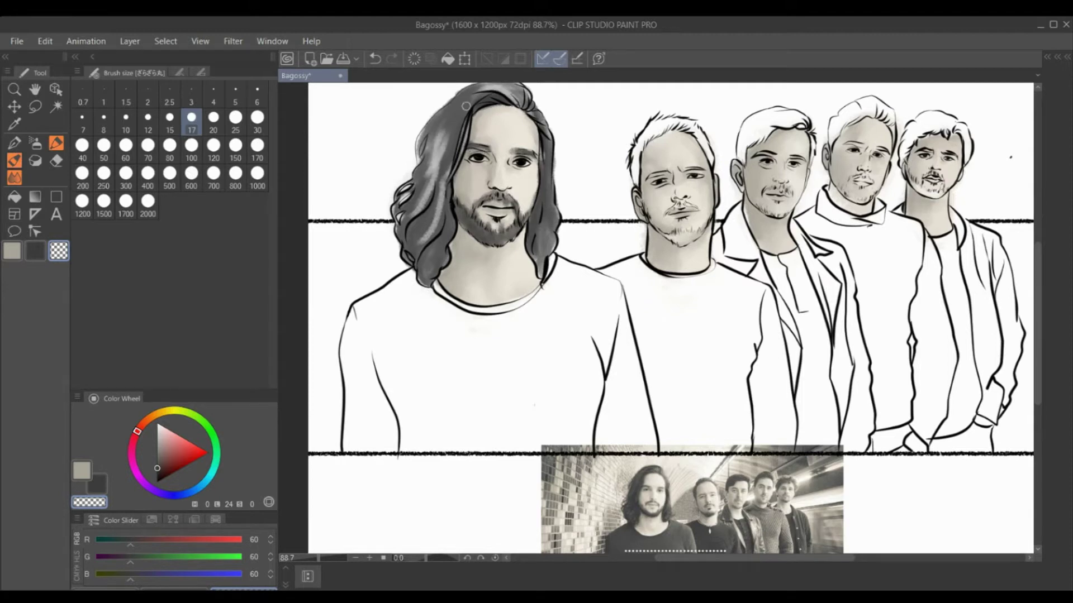
- Soften the light streaks in the long-haired man's hair by blending along the strands with mid grey (RGB 130, 130, 130)
{"action": "left_click", "coordinate": [527, 354], "text": "alt"}
{"action": "left_click", "coordinate": [473, 210], "text": "alt"}
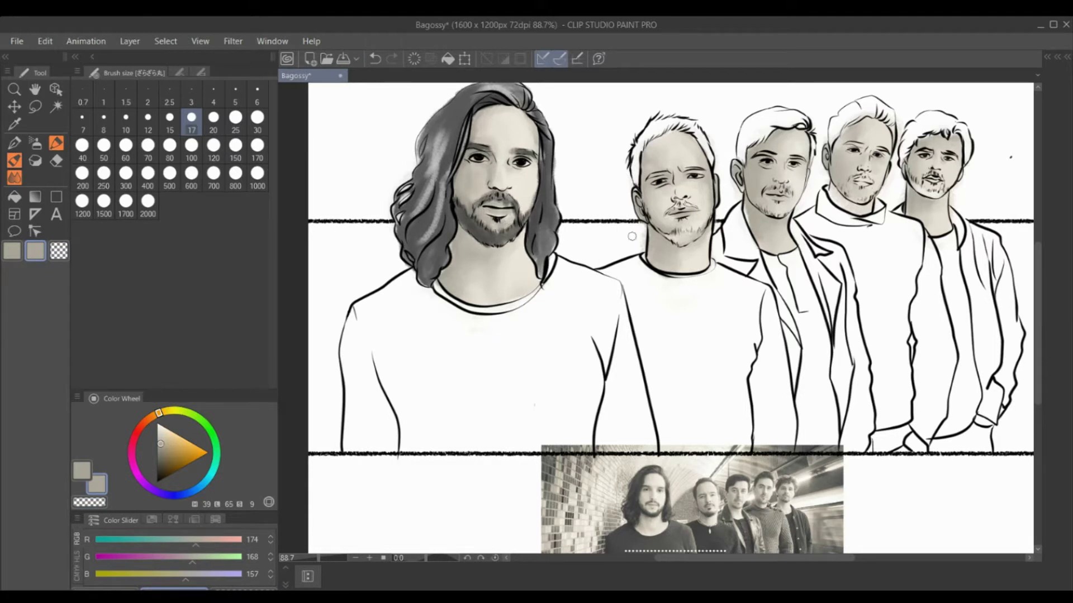
{"action": "key", "text": "c"}
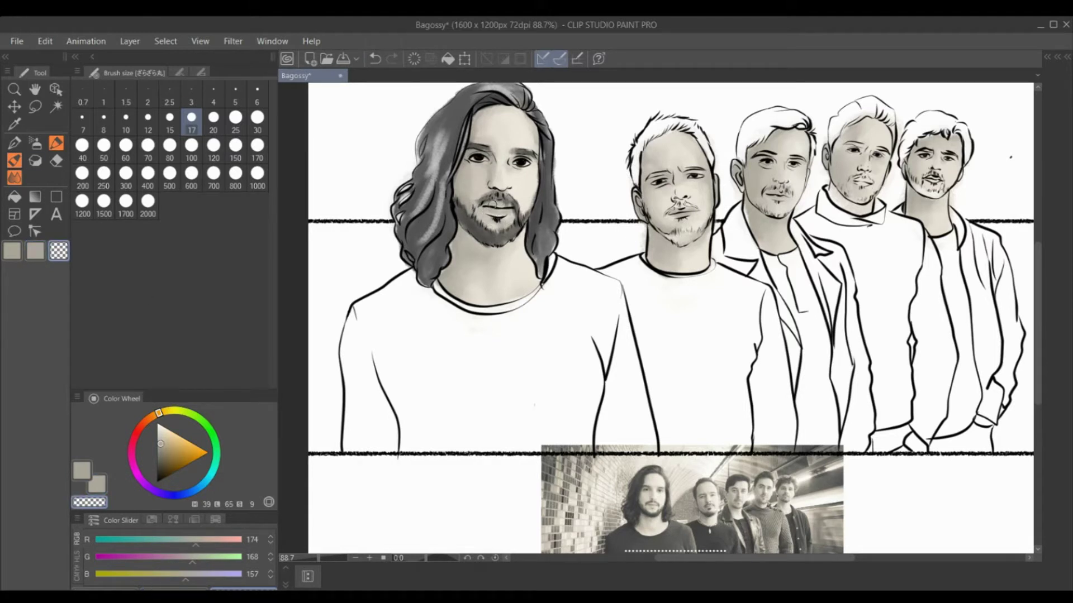
{"action": "left_click", "coordinate": [15, 178]}
{"action": "left_click", "coordinate": [439, 157], "text": "alt"}
{"action": "mouse_move", "coordinate": [446, 197]}
{"action": "left_mouse_down"}
{"action": "mouse_move", "coordinate": [429, 234]}
{"action": "mouse_move", "coordinate": [412, 231]}
{"action": "mouse_move", "coordinate": [423, 164]}
{"action": "left_mouse_up"}
{"action": "mouse_move", "coordinate": [514, 101]}
{"action": "left_mouse_down"}
{"action": "mouse_move", "coordinate": [544, 190]}
{"action": "mouse_move", "coordinate": [531, 190]}
{"action": "mouse_move", "coordinate": [542, 207]}
{"action": "mouse_move", "coordinate": [536, 173]}
{"action": "mouse_move", "coordinate": [549, 249]}
{"action": "mouse_move", "coordinate": [533, 297]}
{"action": "left_mouse_up"}
- Clean the edge between the long-haired man's hair and neck with the G-pen in transparent colour
{"action": "key", "text": "p"}
{"action": "key", "text": "c"}
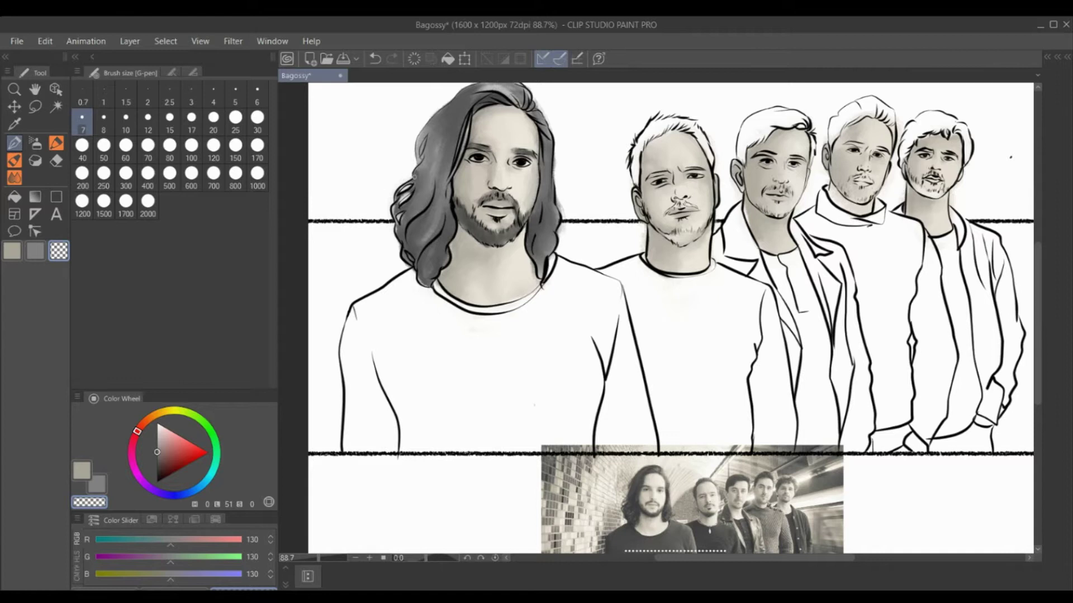
{"action": "left_click", "coordinate": [539, 277], "text": "alt"}
{"action": "key", "text": "c"}
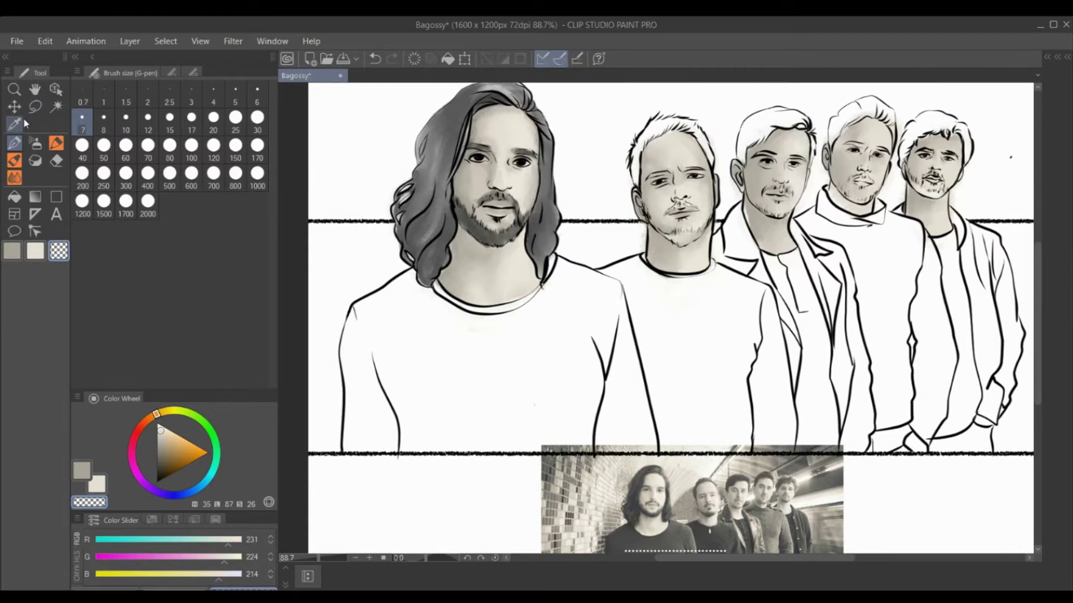
- Paint the second man's hair and eyebrows with a grey (RGB 100, 101, 97) sampled from his hair in the reference photo
{"action": "left_click", "coordinate": [707, 475], "text": "alt"}
{"action": "left_click", "coordinate": [726, 455], "text": "alt"}
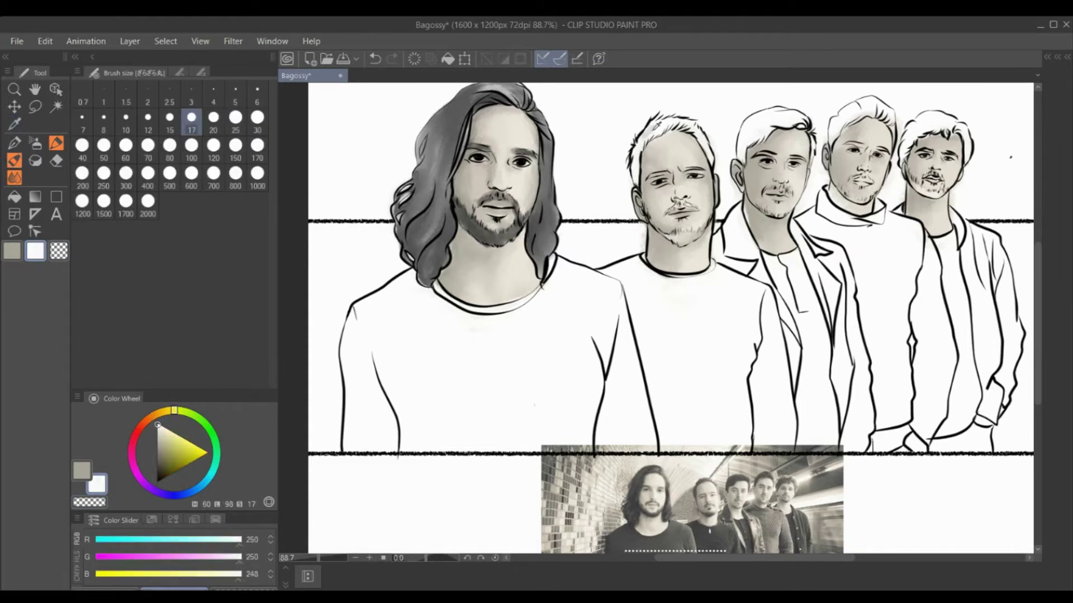
{"action": "left_click", "coordinate": [707, 479], "text": "alt"}
{"action": "left_click", "coordinate": [706, 477], "text": "alt"}
{"action": "left_click_drag", "start_coordinate": [638, 136], "coordinate": [629, 146]}
{"action": "left_click_drag", "start_coordinate": [679, 119], "coordinate": [630, 162]}
{"action": "left_click_drag", "start_coordinate": [650, 141], "coordinate": [630, 186]}
{"action": "left_click_drag", "start_coordinate": [662, 167], "coordinate": [674, 168]}
{"action": "left_click_drag", "start_coordinate": [681, 168], "coordinate": [710, 165]}
{"action": "mouse_move", "coordinate": [696, 119]}
{"action": "left_mouse_down"}
{"action": "mouse_move", "coordinate": [672, 130]}
{"action": "mouse_move", "coordinate": [707, 149]}
{"action": "left_mouse_up"}
{"action": "left_click_drag", "start_coordinate": [699, 130], "coordinate": [712, 167]}
{"action": "mouse_move", "coordinate": [676, 118]}
{"action": "left_mouse_down"}
{"action": "mouse_move", "coordinate": [651, 137]}
{"action": "mouse_move", "coordinate": [632, 196]}
{"action": "left_mouse_up"}
- Fill in the second man's moustache and beard with the same dark grey
{"action": "left_click_drag", "start_coordinate": [681, 199], "coordinate": [677, 218]}
{"action": "left_click_drag", "start_coordinate": [693, 197], "coordinate": [680, 238]}
{"action": "mouse_move", "coordinate": [674, 231]}
{"action": "left_mouse_down"}
{"action": "mouse_move", "coordinate": [704, 246]}
{"action": "mouse_move", "coordinate": [670, 243]}
{"action": "left_mouse_up"}
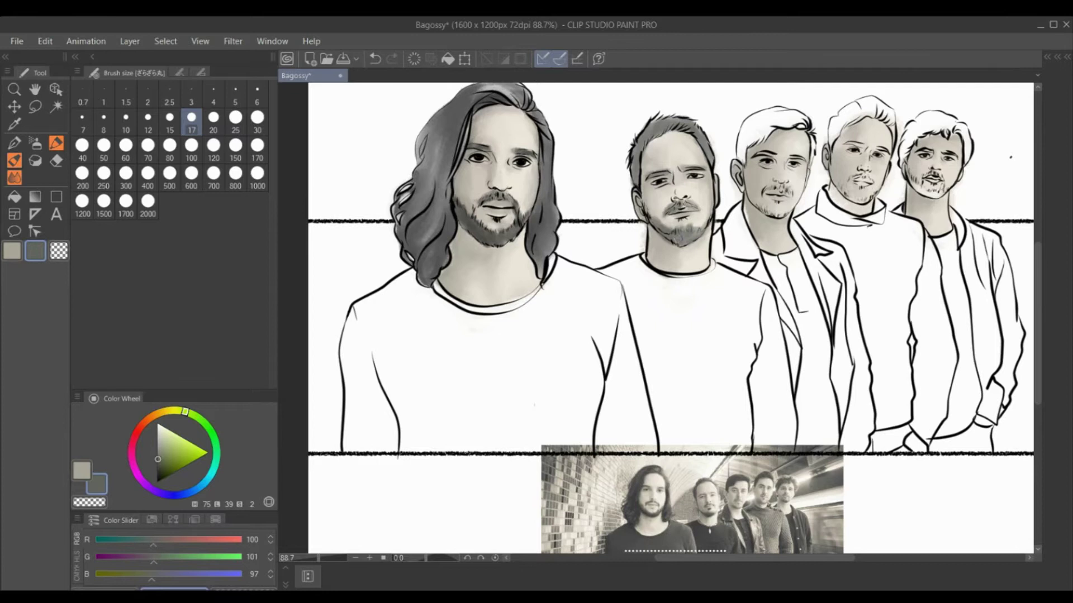
- Lighten the second man's hair and beard with a sampled grey (RGB 142, 138, 133) and trim the beard's lower edge
{"action": "left_click", "coordinate": [709, 478], "text": "alt"}
{"action": "left_click", "coordinate": [26, 152]}
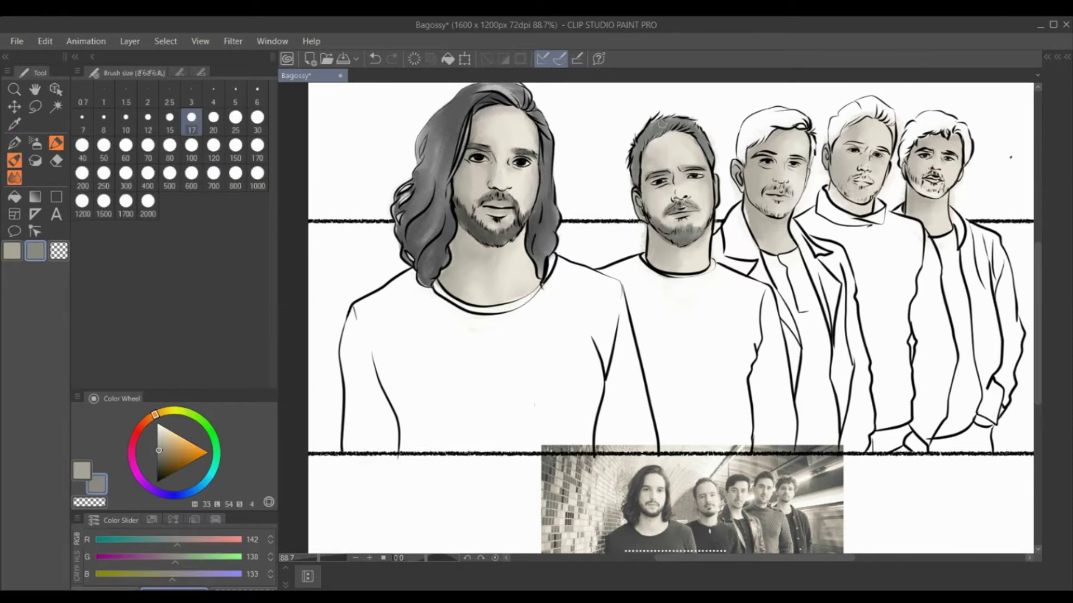
{"action": "key", "text": "c"}
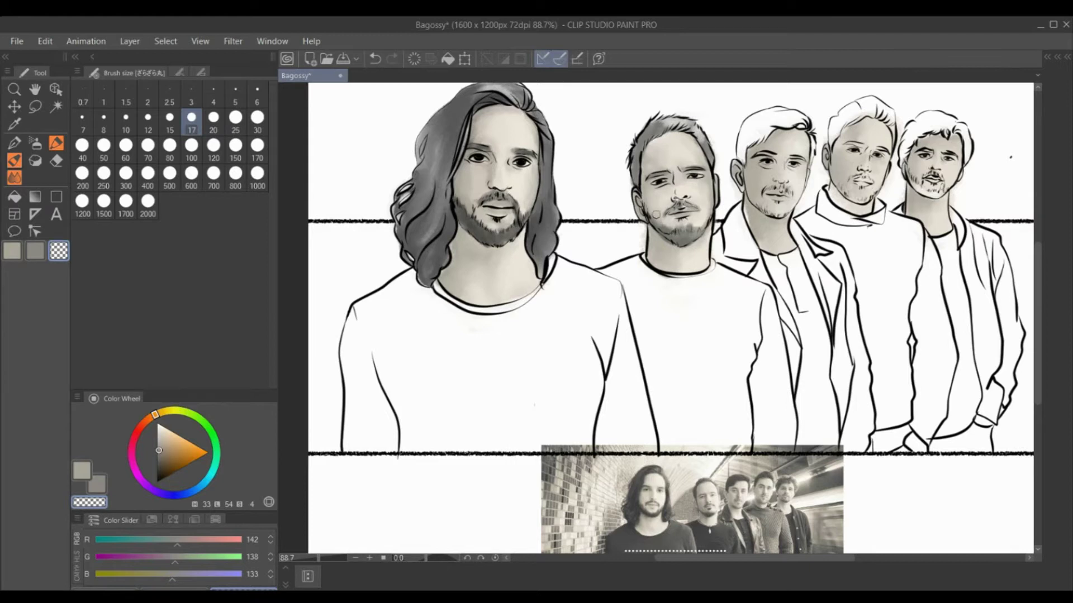
{"action": "key", "text": "c"}
{"action": "left_click_drag", "start_coordinate": [676, 232], "coordinate": [668, 253]}
{"action": "key", "text": "j"}
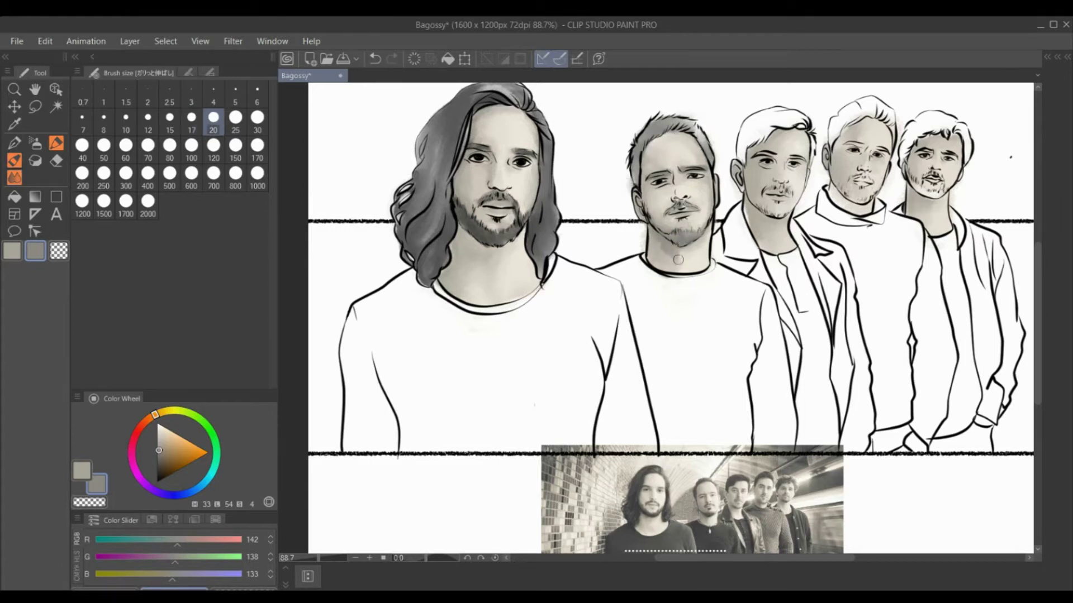
- Paint the third man's hair with blue-grey (RGB 85, 88, 90) sampled from the photo and clean the hair's edges
{"action": "key", "text": "i"}
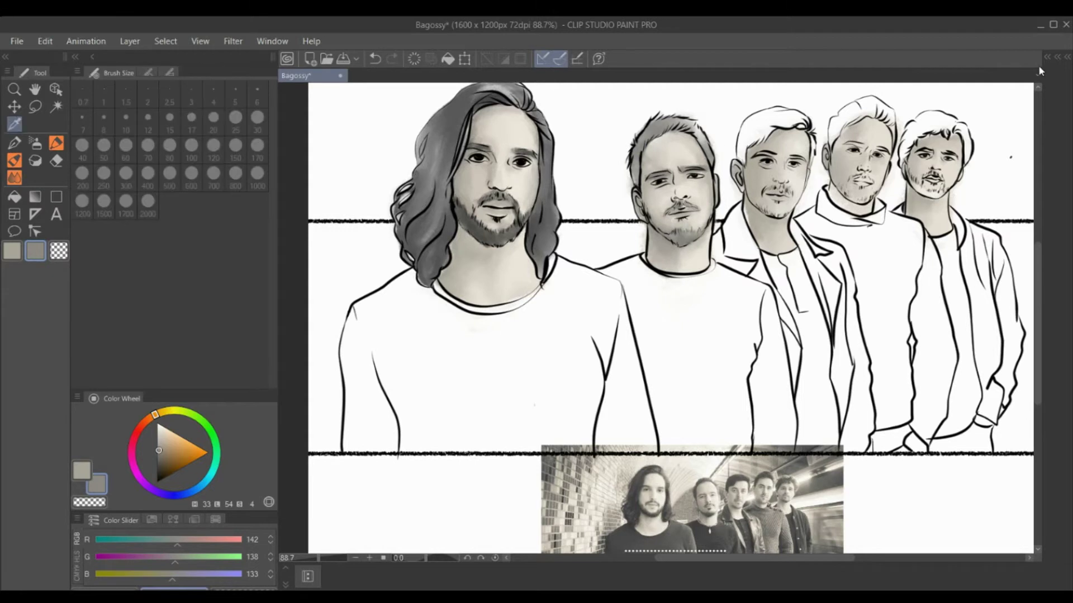
{"action": "left_click", "coordinate": [1063, 62]}
{"action": "key", "text": "p"}
{"action": "key", "text": "j"}
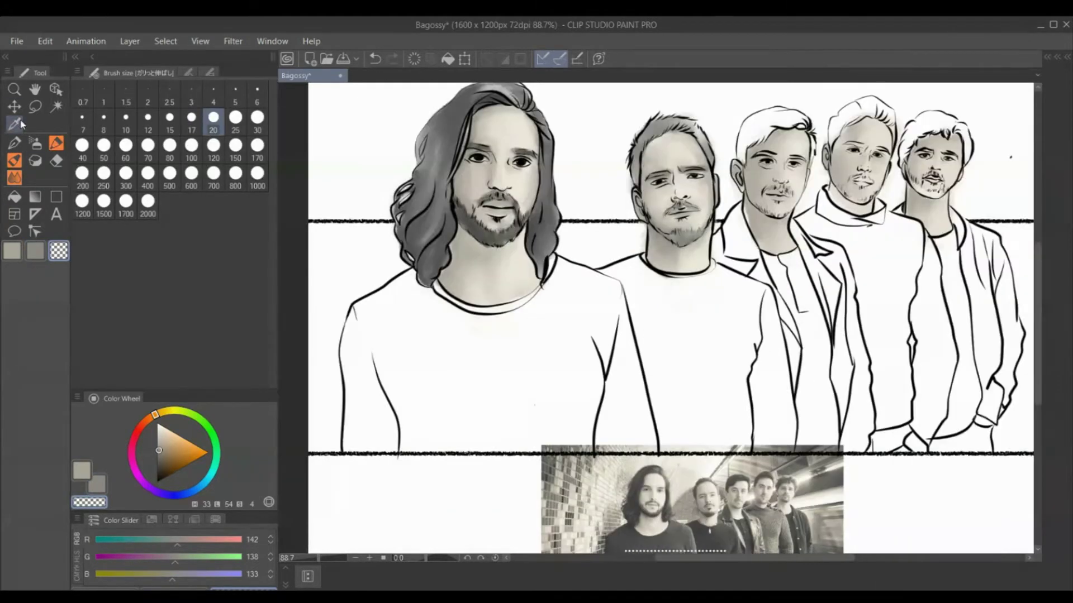
{"action": "key", "text": "i"}
{"action": "left_click", "coordinate": [731, 479]}
{"action": "key", "text": "p"}
{"action": "mouse_move", "coordinate": [745, 159]}
{"action": "left_mouse_down"}
{"action": "mouse_move", "coordinate": [762, 117]}
{"action": "mouse_move", "coordinate": [811, 148]}
{"action": "mouse_move", "coordinate": [754, 135]}
{"action": "mouse_move", "coordinate": [763, 120]}
{"action": "left_mouse_up"}
{"action": "mouse_move", "coordinate": [794, 159]}
{"action": "left_mouse_down"}
{"action": "mouse_move", "coordinate": [809, 129]}
{"action": "mouse_move", "coordinate": [759, 129]}
{"action": "left_mouse_up"}
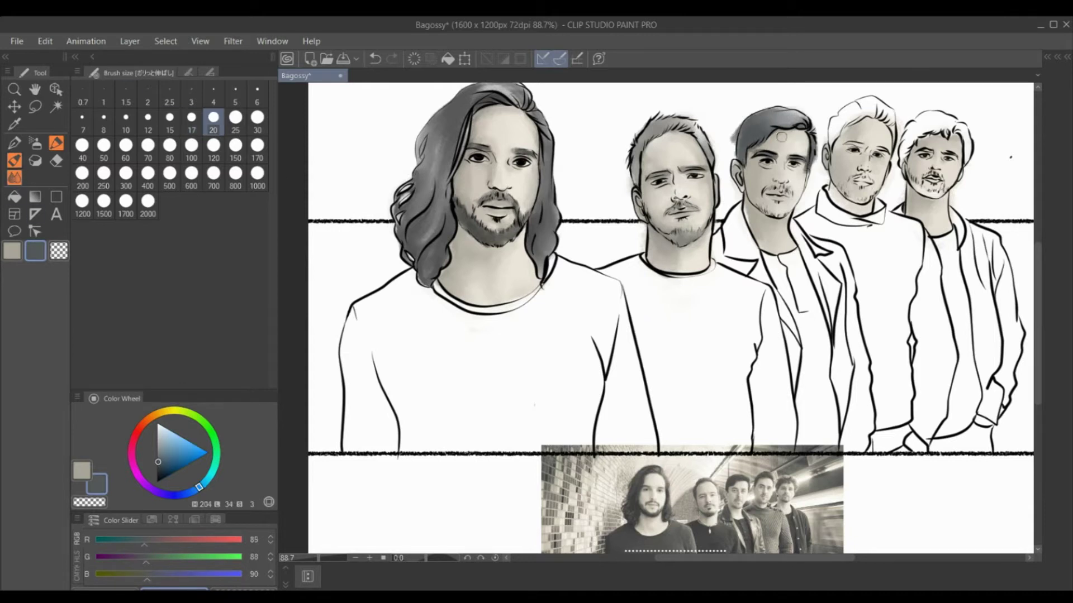
{"action": "key", "text": "p"}
{"action": "key", "text": "c"}
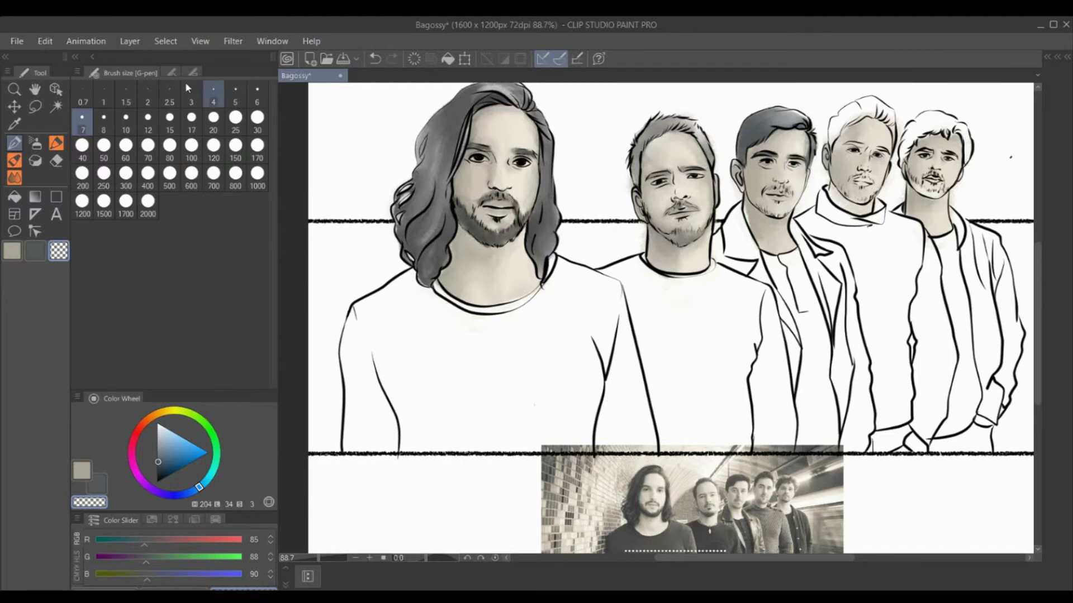
- Paint the hair and facial hair of the fourth and fifth men with warm grey (RGB 131, 127, 123) at brush size 17
{"action": "key", "text": "b"}
{"action": "key", "text": "c"}
{"action": "mouse_move", "coordinate": [832, 128]}
{"action": "left_mouse_down"}
{"action": "mouse_move", "coordinate": [864, 103]}
{"action": "mouse_move", "coordinate": [859, 115]}
{"action": "mouse_move", "coordinate": [844, 114]}
{"action": "mouse_move", "coordinate": [920, 116]}
{"action": "mouse_move", "coordinate": [909, 167]}
{"action": "mouse_move", "coordinate": [944, 188]}
{"action": "left_mouse_up"}
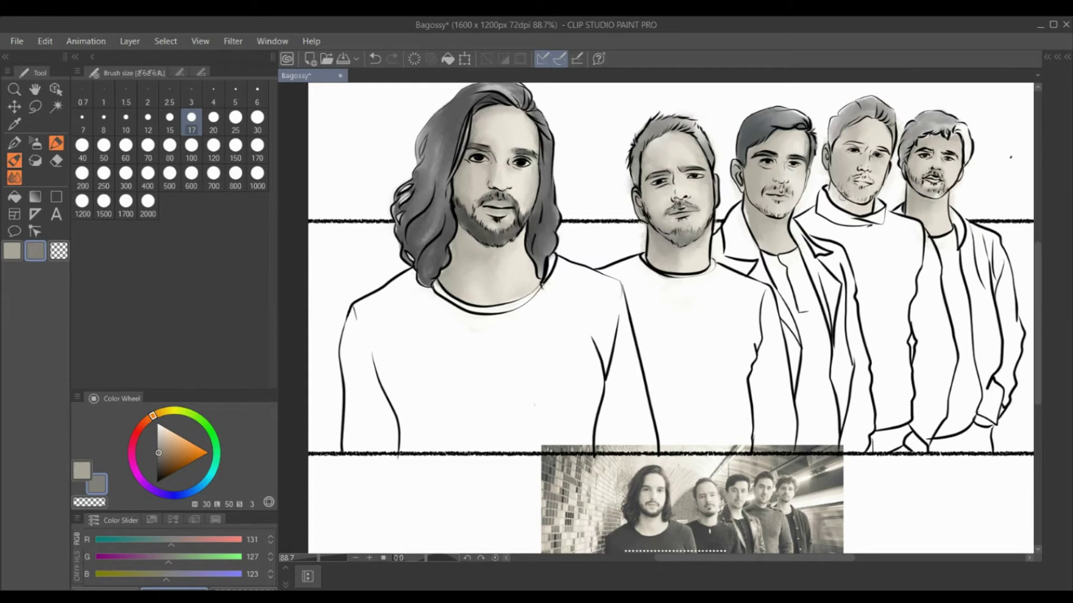
{"action": "left_click_drag", "start_coordinate": [969, 126], "coordinate": [965, 157]}
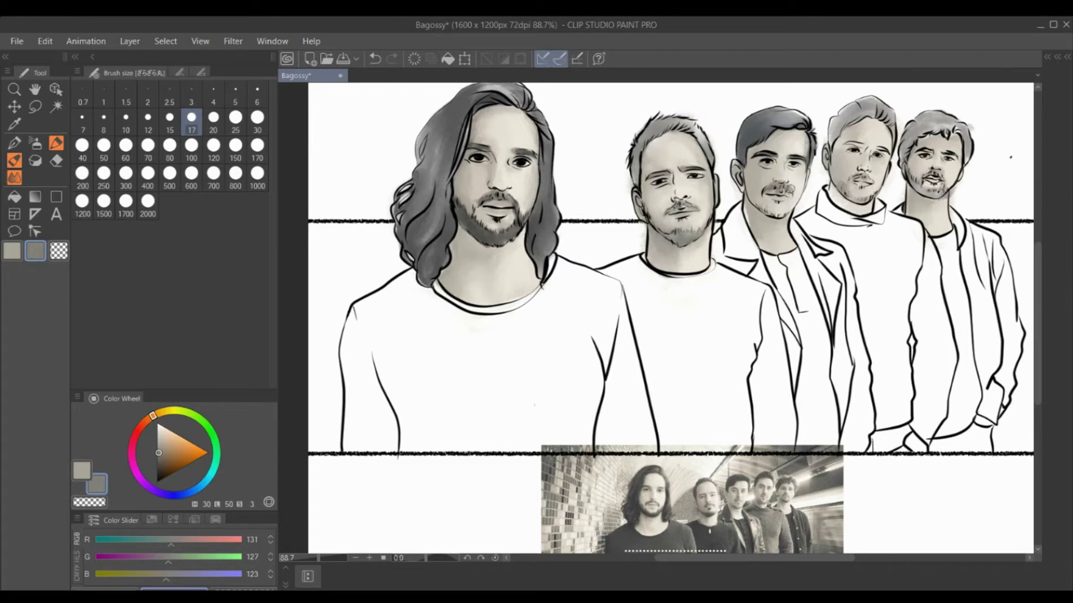
- Clean up and blend the hair and beard shading on the three men at the back
{"action": "key", "text": "c"}
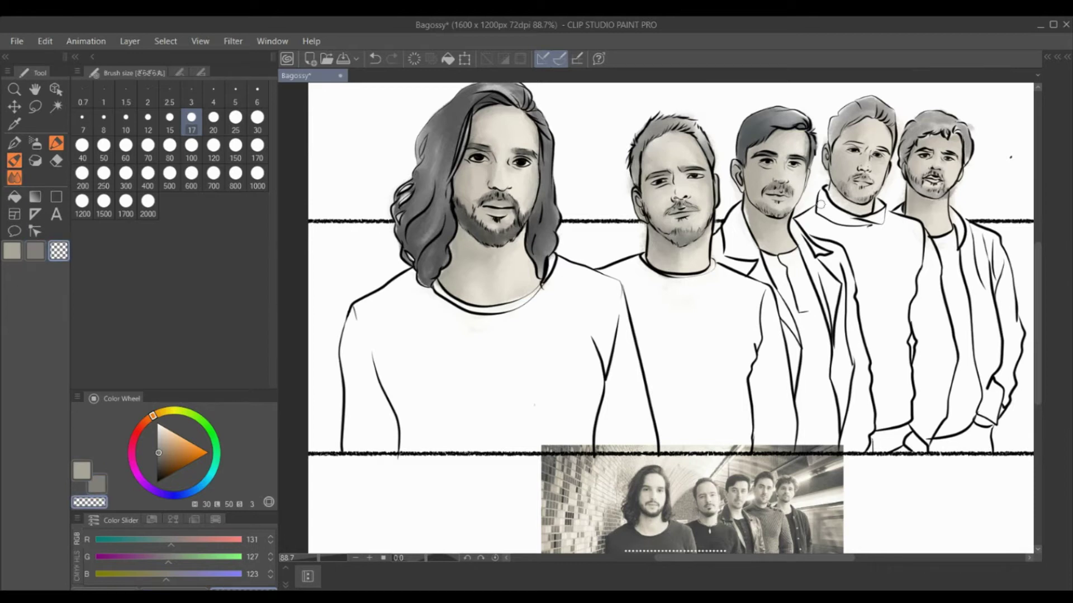
{"action": "key", "text": "b"}
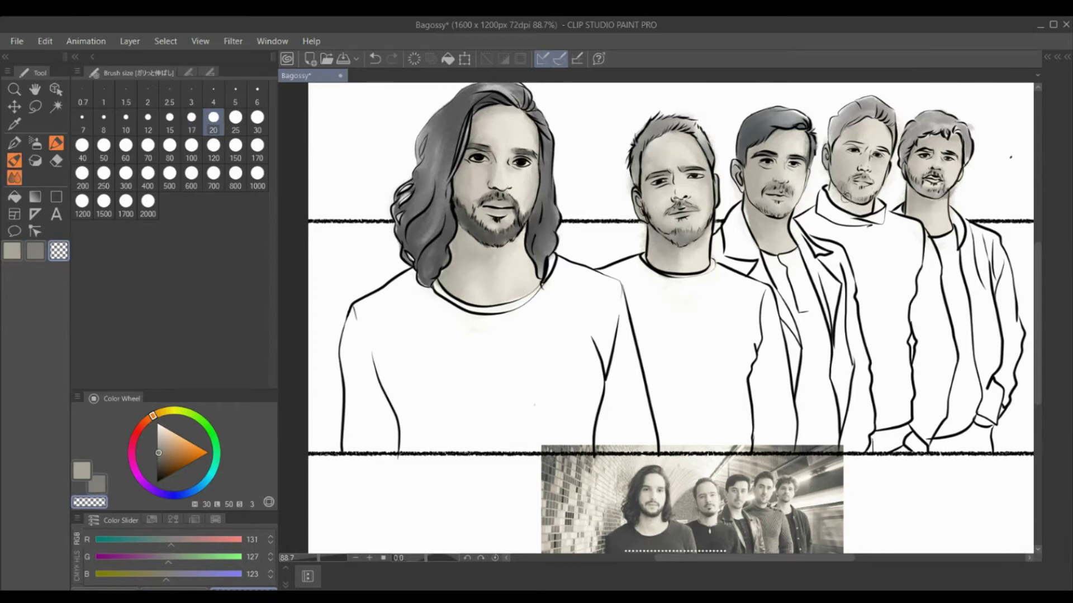
{"action": "key", "text": "b"}
{"action": "key", "text": "c"}
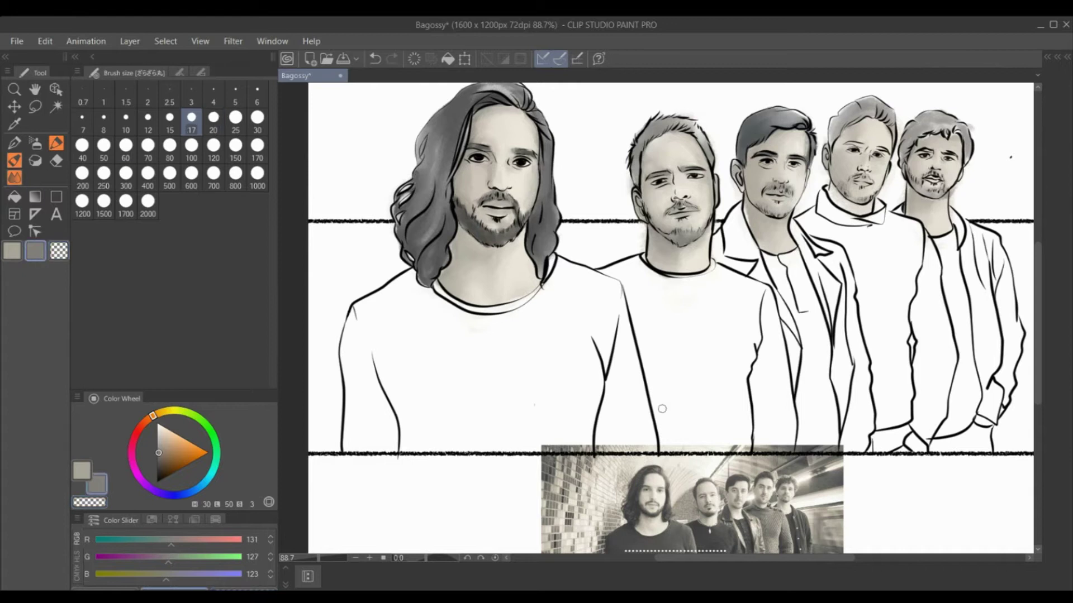
{"action": "key", "text": "b"}
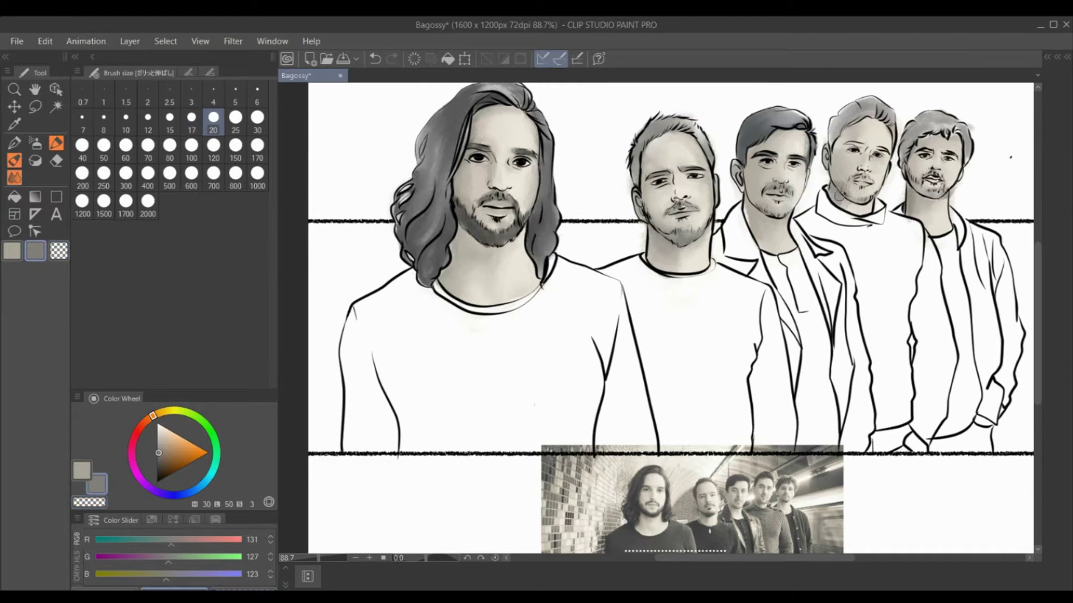
{"action": "key", "text": "p"}
{"action": "key", "text": "c"}
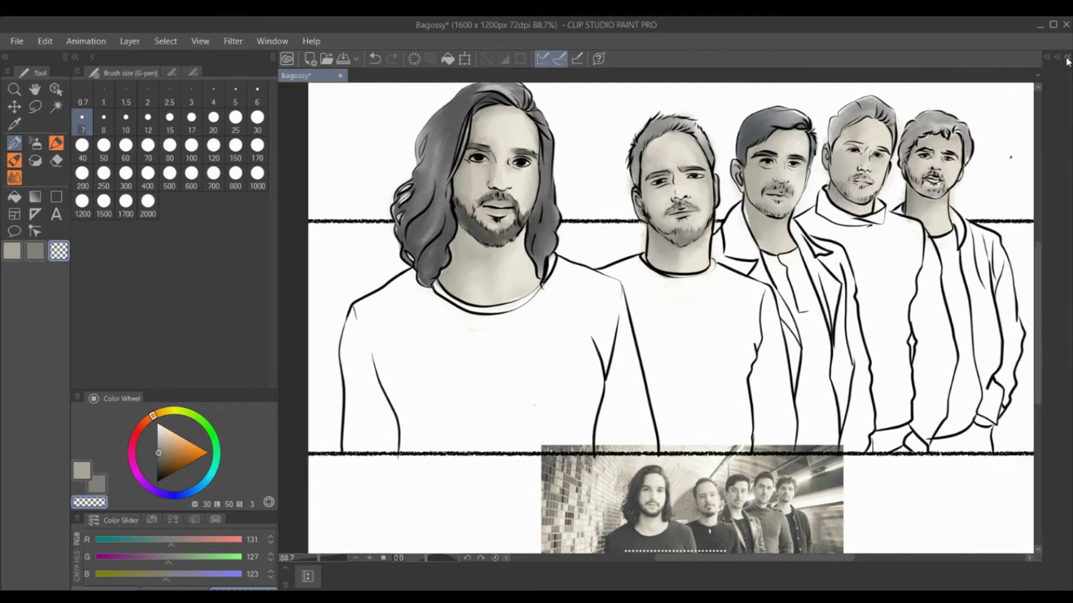
- Show the layer list and make Layer 2 the active layer
{"action": "left_click", "coordinate": [1068, 58]}
{"action": "left_click", "coordinate": [943, 264]}
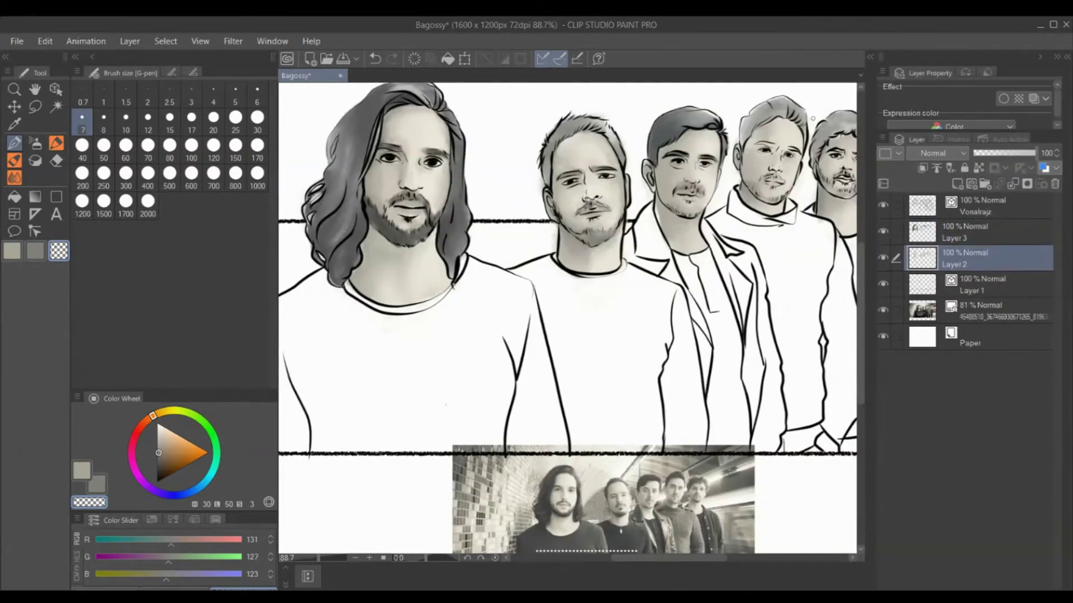
- Sample dark grey (RGB 69, 69, 69) from the reference photo as the painting colour for the clothes
{"action": "mouse_move", "coordinate": [699, 558]}
{"action": "left_mouse_down"}
{"action": "mouse_move", "coordinate": [766, 558]}
{"action": "mouse_move", "coordinate": [709, 558]}
{"action": "left_mouse_up"}
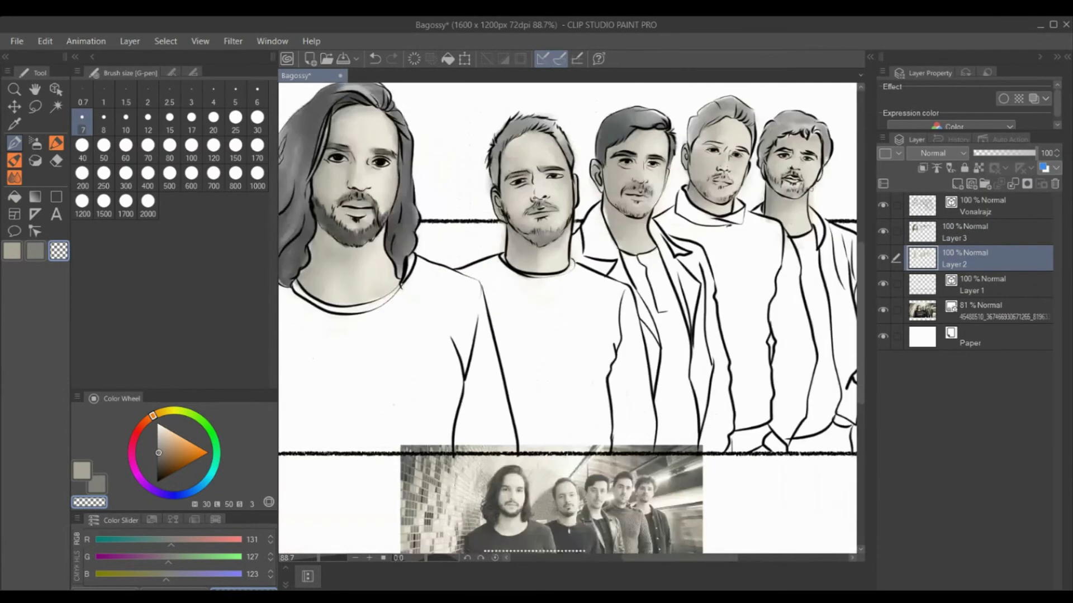
{"action": "key", "text": "b"}
{"action": "key", "text": "c"}
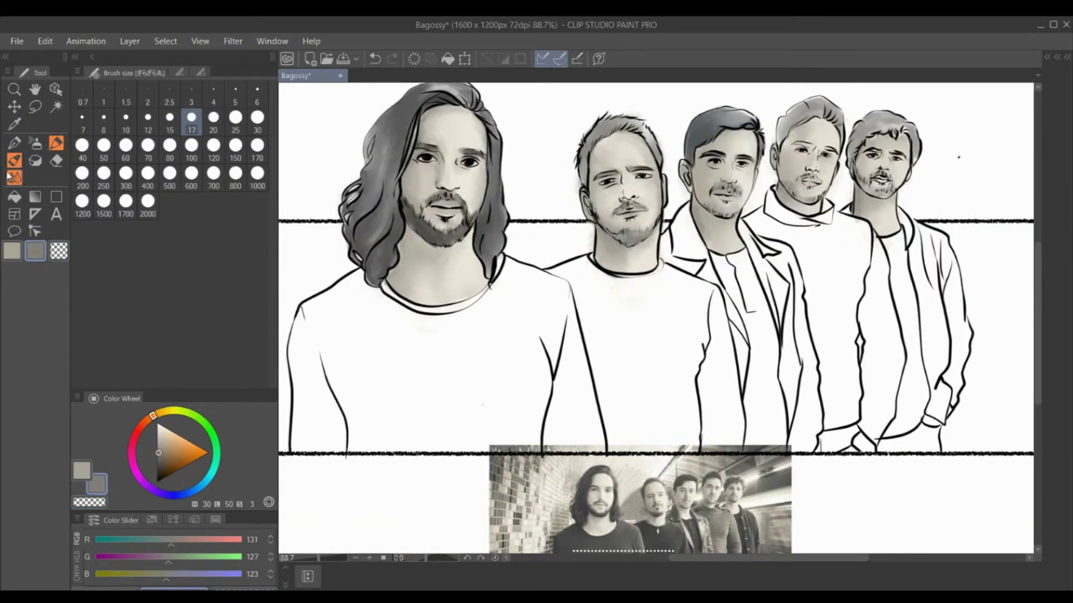
{"action": "left_click", "coordinate": [14, 178]}
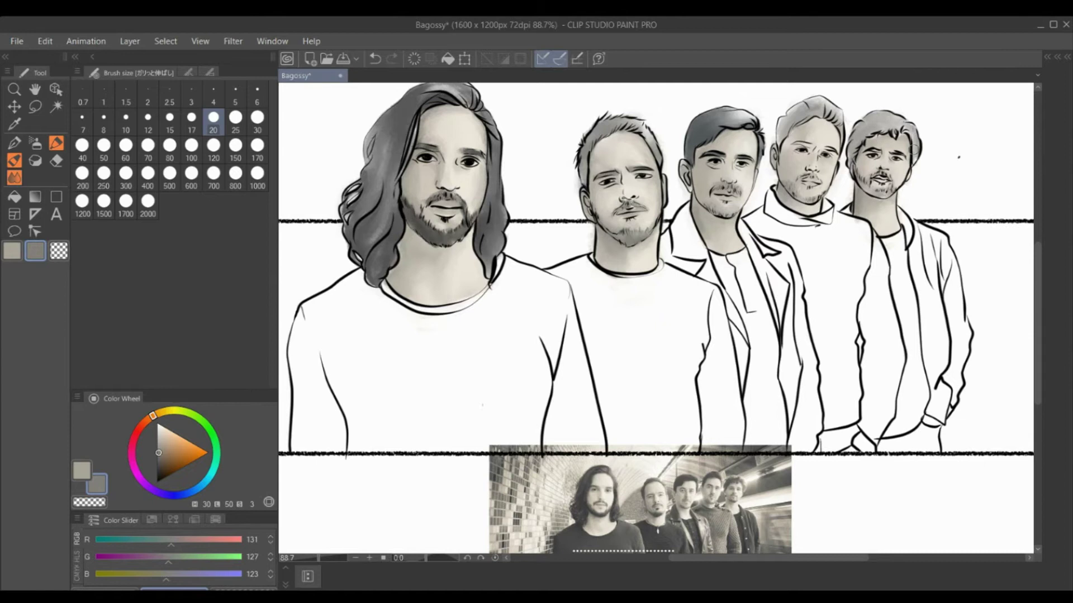
{"action": "scroll", "coordinate": [941, 144], "scroll_direction": "down", "scroll_amount": 2}
{"action": "key", "text": "i"}
{"action": "left_click", "coordinate": [304, 299]}
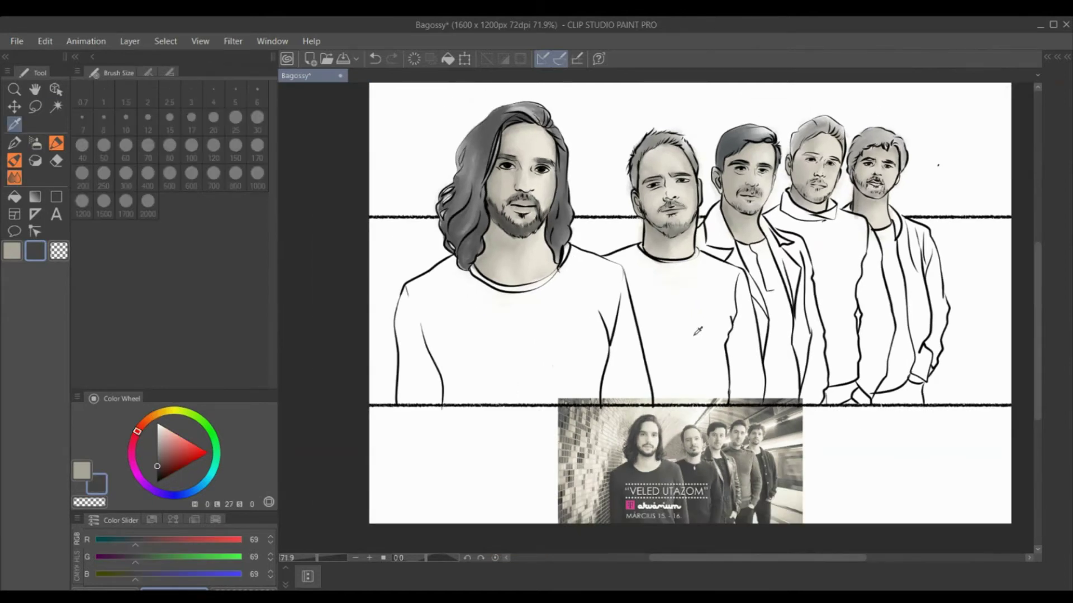
- Add a new raster layer with Color expression and Normal blending mode
{"action": "key", "text": "alt+a"}
{"action": "mouse_move", "coordinate": [130, 41]}
{"action": "left_click", "coordinate": [160, 58]}
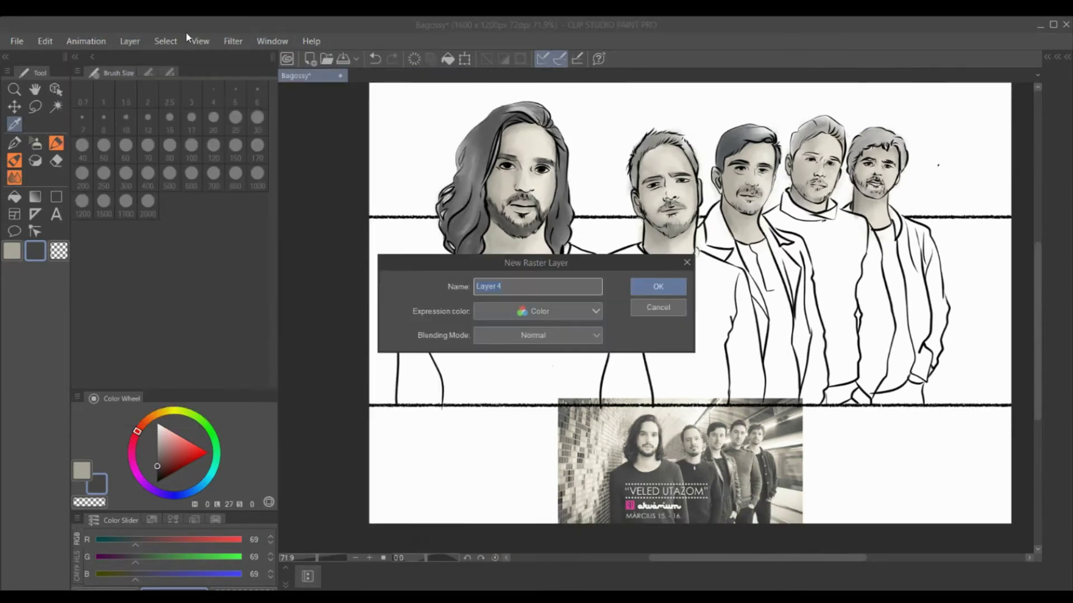
{"action": "left_click", "coordinate": [657, 287]}
- Retouch the fourth man's face using the size 7 pen with transparent colour and skin grey (RGB 192, 187, 176) sampled from the face
{"action": "scroll", "coordinate": [917, 170], "scroll_direction": "up", "scroll_amount": 2}
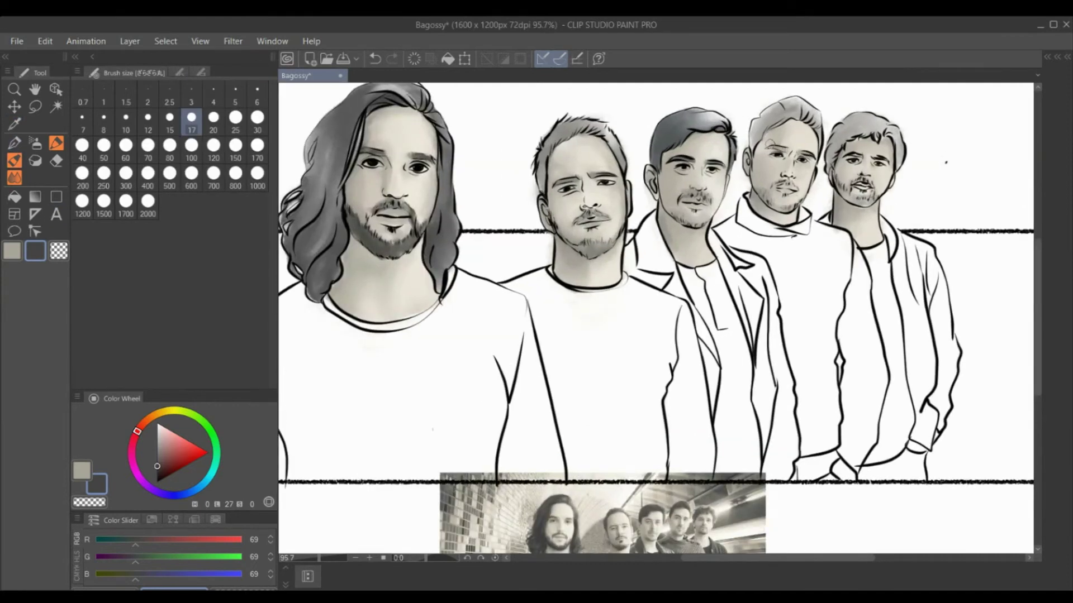
{"action": "key", "text": "p"}
{"action": "left_click", "coordinate": [58, 252]}
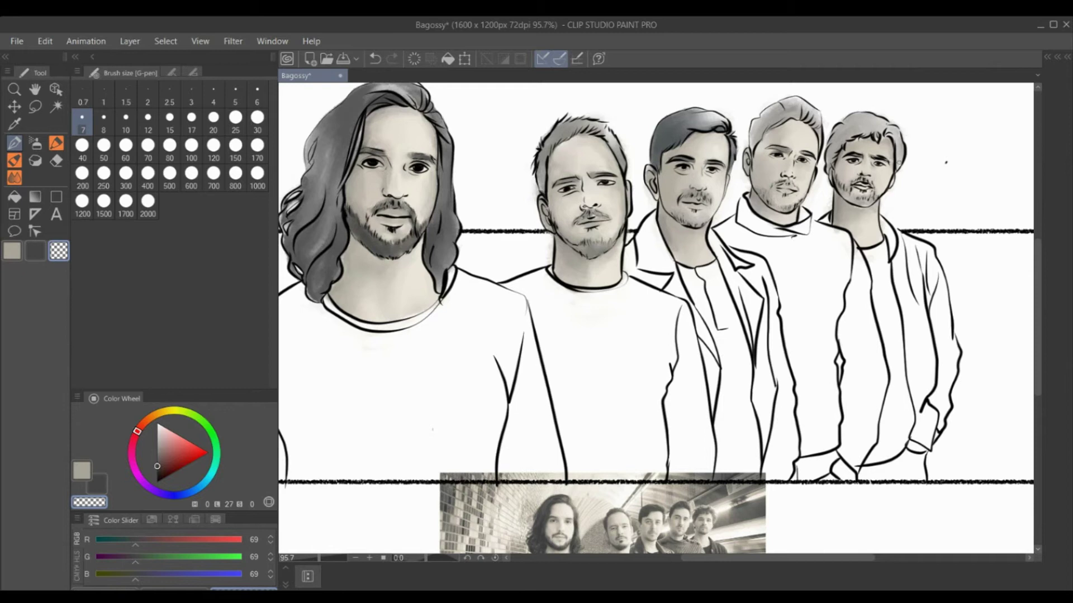
{"action": "left_click", "coordinate": [783, 188], "text": "alt"}
{"action": "key", "text": "b"}
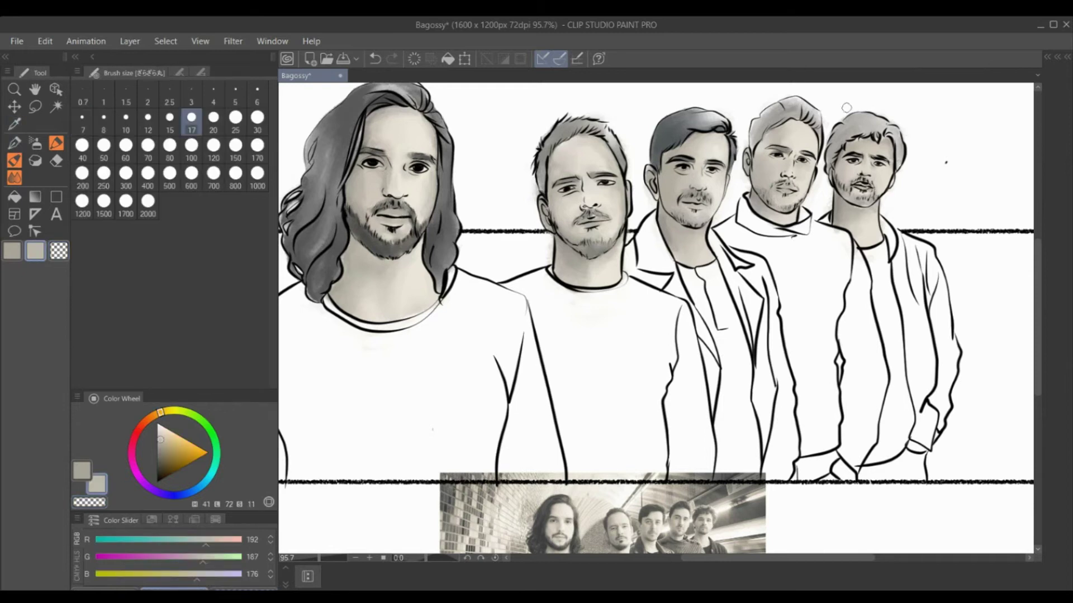
- Set the textured brush to size 100 and grey (RGB 120, 118, 110), test it on the front man's shoulder and undo the stroke
{"action": "scroll", "coordinate": [768, 310], "scroll_direction": "down", "scroll_amount": 1}
{"action": "left_click", "coordinate": [14, 178]}
{"action": "key", "text": "b"}
{"action": "left_click_drag", "start_coordinate": [531, 357], "coordinate": [531, 279]}
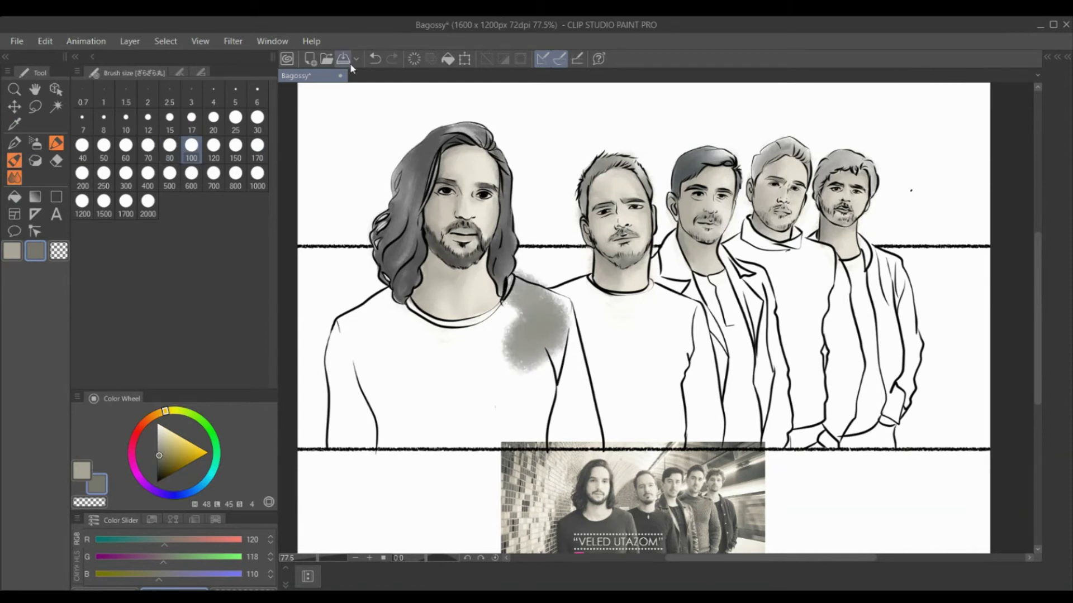
{"action": "left_click", "coordinate": [374, 58]}
- Select the front man's shirt on the line-art layer, paint it grey (RGB 120, 118, 110) on Layer 4 and clear the selection
{"action": "left_click", "coordinate": [130, 41]}
{"action": "left_click", "coordinate": [151, 53]}
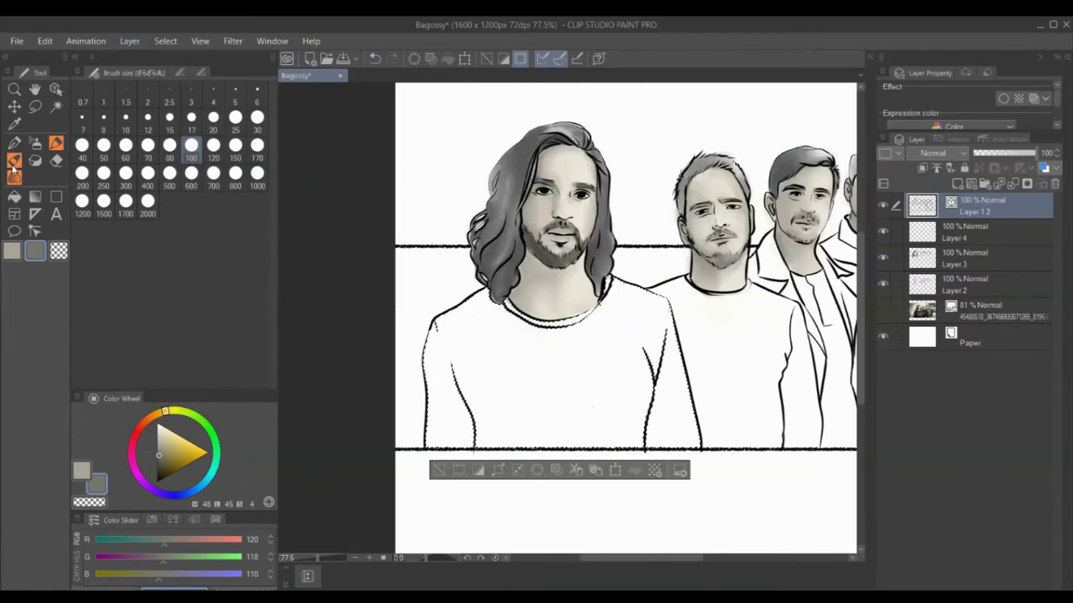
{"action": "left_click", "coordinate": [14, 161]}
{"action": "mouse_move", "coordinate": [598, 312]}
{"action": "left_mouse_down"}
{"action": "mouse_move", "coordinate": [643, 363]}
{"action": "mouse_move", "coordinate": [531, 391]}
{"action": "mouse_move", "coordinate": [434, 353]}
{"action": "mouse_move", "coordinate": [582, 335]}
{"action": "mouse_move", "coordinate": [683, 385]}
{"action": "mouse_move", "coordinate": [570, 371]}
{"action": "mouse_move", "coordinate": [697, 424]}
{"action": "mouse_move", "coordinate": [594, 446]}
{"action": "mouse_move", "coordinate": [660, 425]}
{"action": "left_mouse_up"}
{"action": "key", "text": "ctrl+z"}
{"action": "left_click", "coordinate": [972, 232]}
{"action": "left_click", "coordinate": [31, 255]}
{"action": "mouse_move", "coordinate": [599, 317]}
{"action": "left_mouse_down"}
{"action": "mouse_move", "coordinate": [655, 405]}
{"action": "mouse_move", "coordinate": [576, 375]}
{"action": "left_mouse_up"}
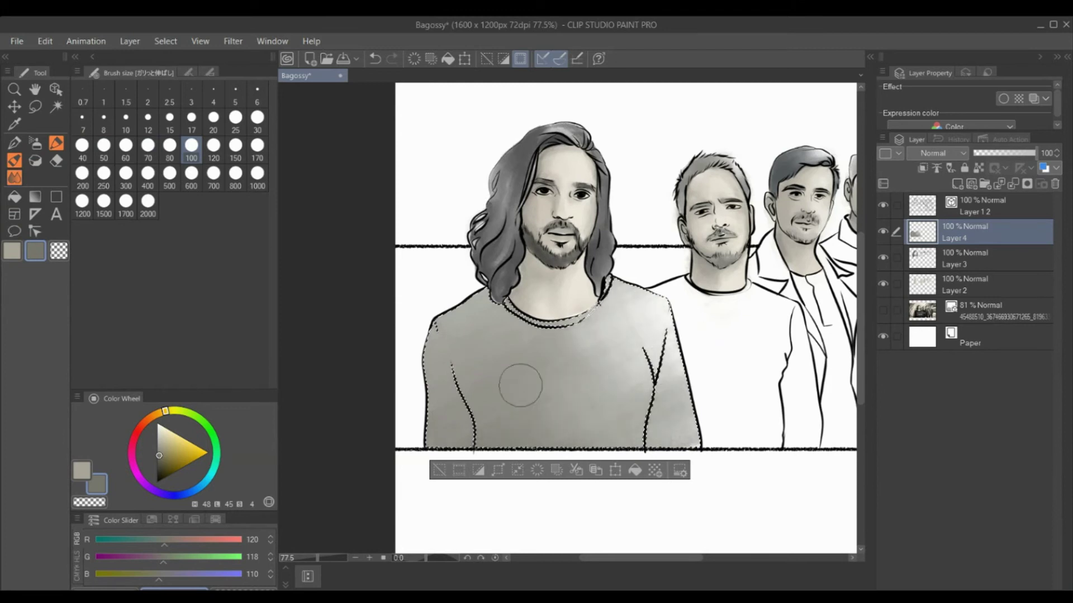
{"action": "key", "text": "ctrl+d"}
- Select the second man's shirt and sleeve on the line-art layer and sample dark grey (RGB 64, 65, 64)
{"action": "left_click", "coordinate": [55, 106]}
{"action": "left_click", "coordinate": [977, 206]}
{"action": "left_click", "coordinate": [727, 364]}
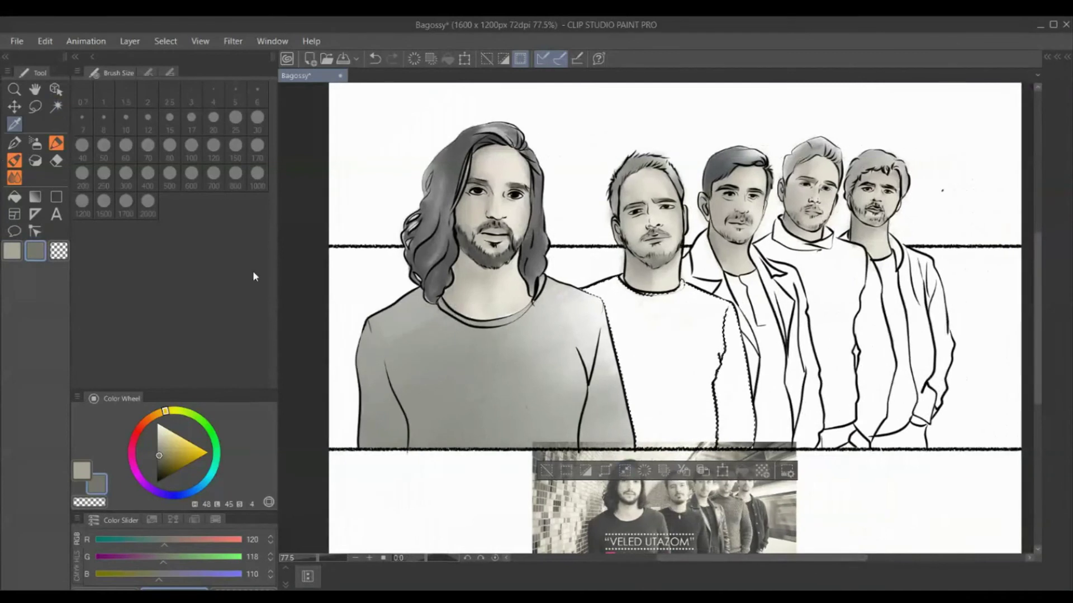
{"action": "left_click", "coordinate": [587, 291], "text": "alt"}
- Paint and shade the second man's shirt in dark grey at brush size 100, then clear the selection
{"action": "left_click_drag", "start_coordinate": [621, 290], "coordinate": [594, 298]}
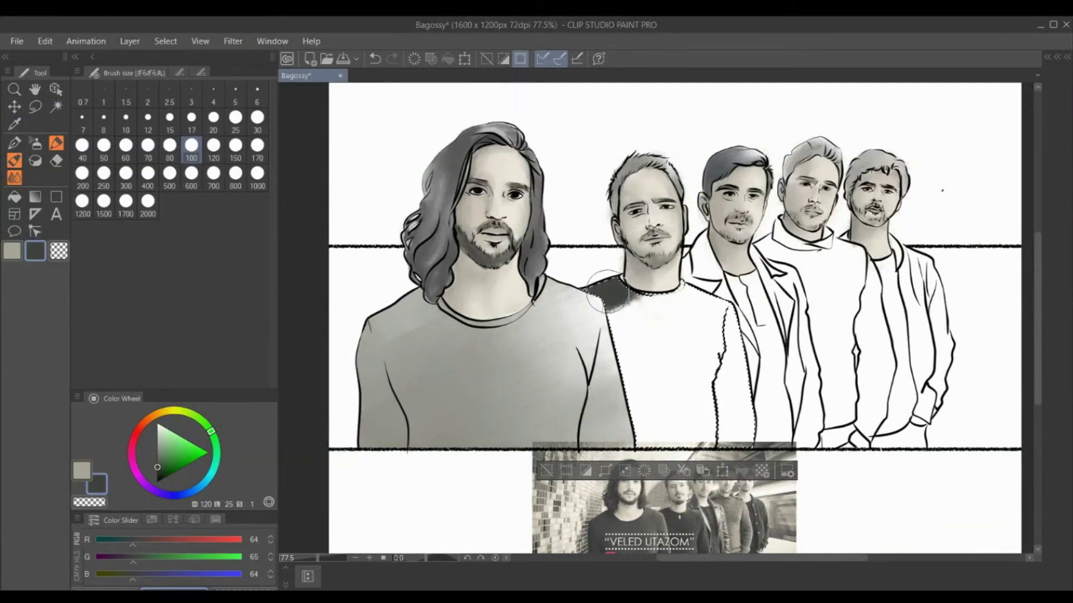
{"action": "left_click", "coordinate": [373, 59]}
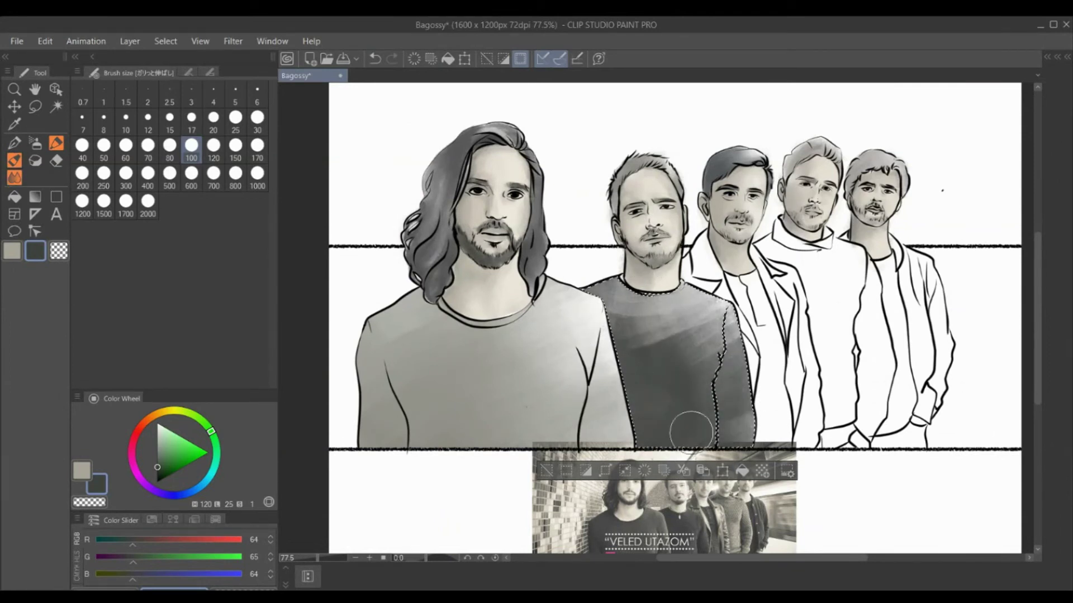
{"action": "mouse_move", "coordinate": [672, 434]}
{"action": "left_mouse_down"}
{"action": "mouse_move", "coordinate": [614, 335]}
{"action": "mouse_move", "coordinate": [665, 444]}
{"action": "left_mouse_up"}
{"action": "left_click_drag", "start_coordinate": [592, 329], "coordinate": [648, 444]}
{"action": "left_click_drag", "start_coordinate": [626, 352], "coordinate": [664, 444]}
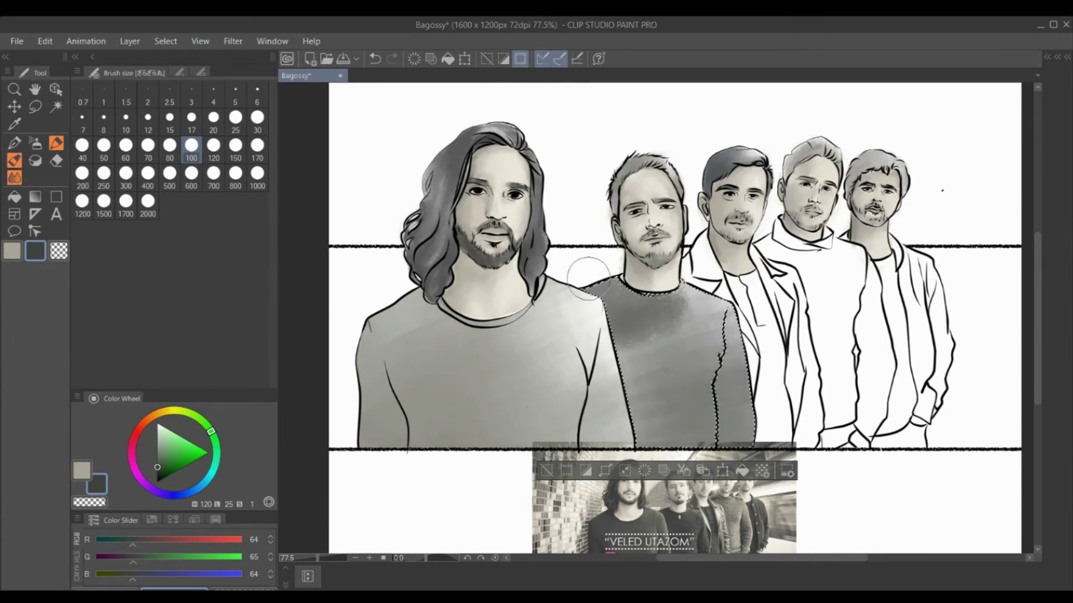
{"action": "left_click_drag", "start_coordinate": [606, 286], "coordinate": [732, 438]}
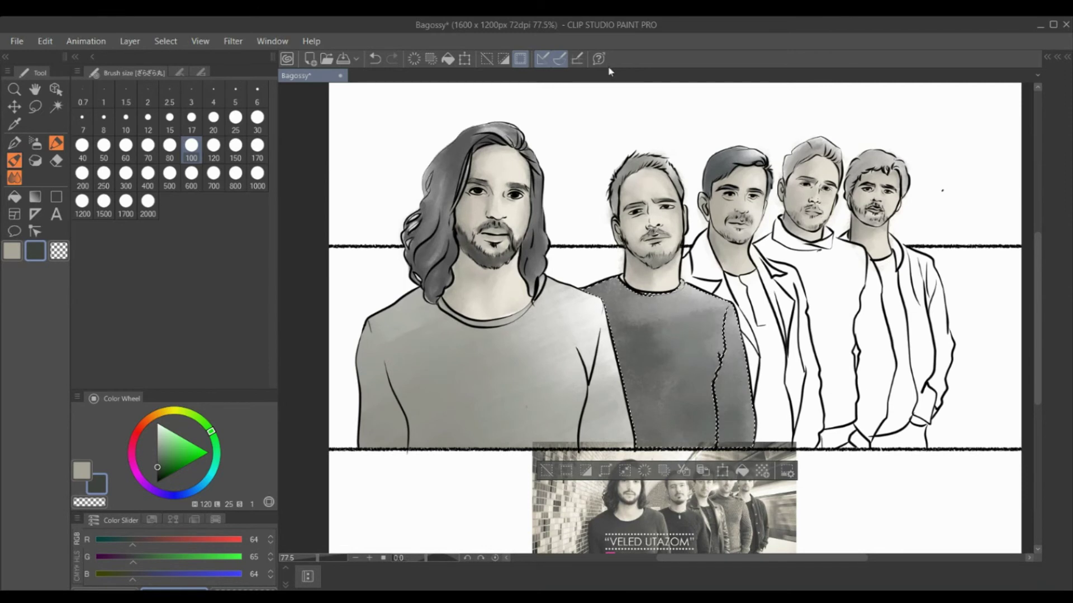
{"action": "key", "text": "ctrl+d"}
- Select all parts of the third man's coat on the line-art layer, Layer 1 2
{"action": "key", "text": "w"}
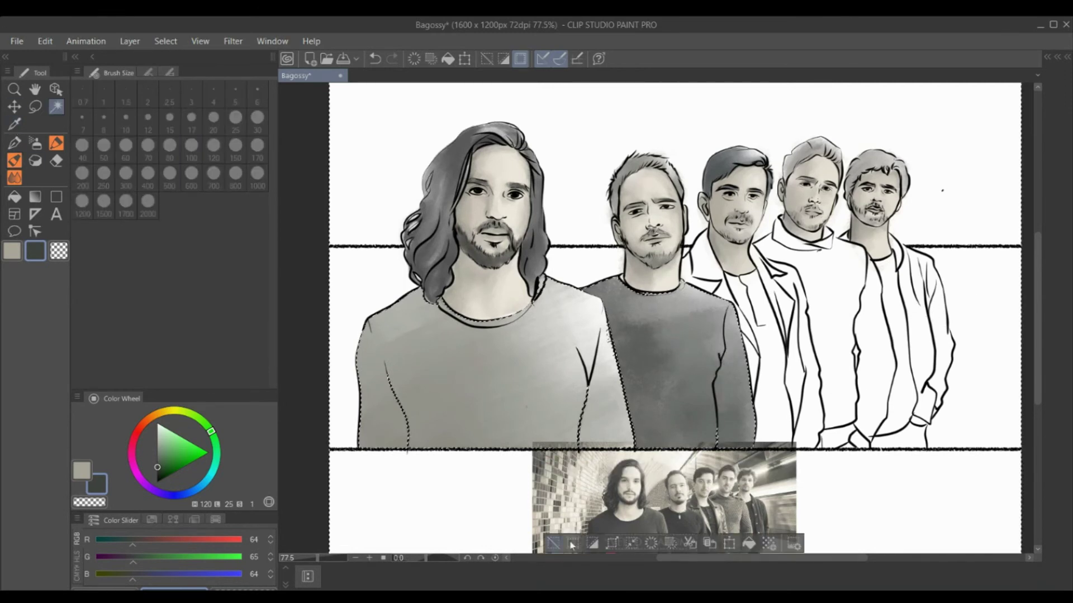
{"action": "left_click", "coordinate": [1057, 57]}
{"action": "left_click", "coordinate": [979, 206]}
{"action": "left_click", "coordinate": [688, 296]}
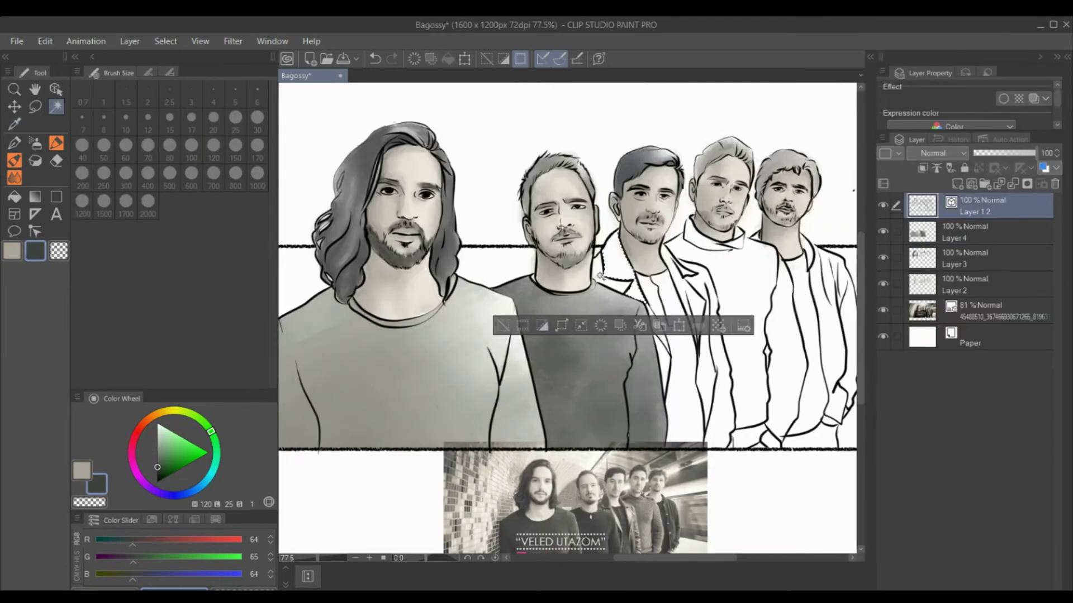
{"action": "left_click", "coordinate": [744, 269], "text": "shift"}
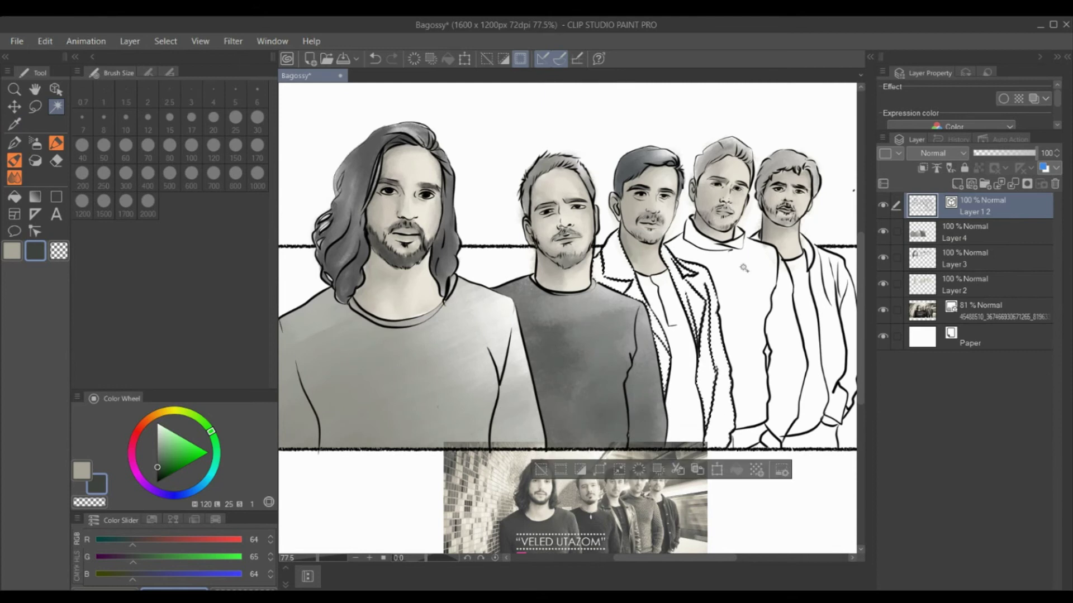
- Paint the third man's selected coat in dark olive-grey on Layer 4 at brush size 100
{"action": "left_click", "coordinate": [14, 142]}
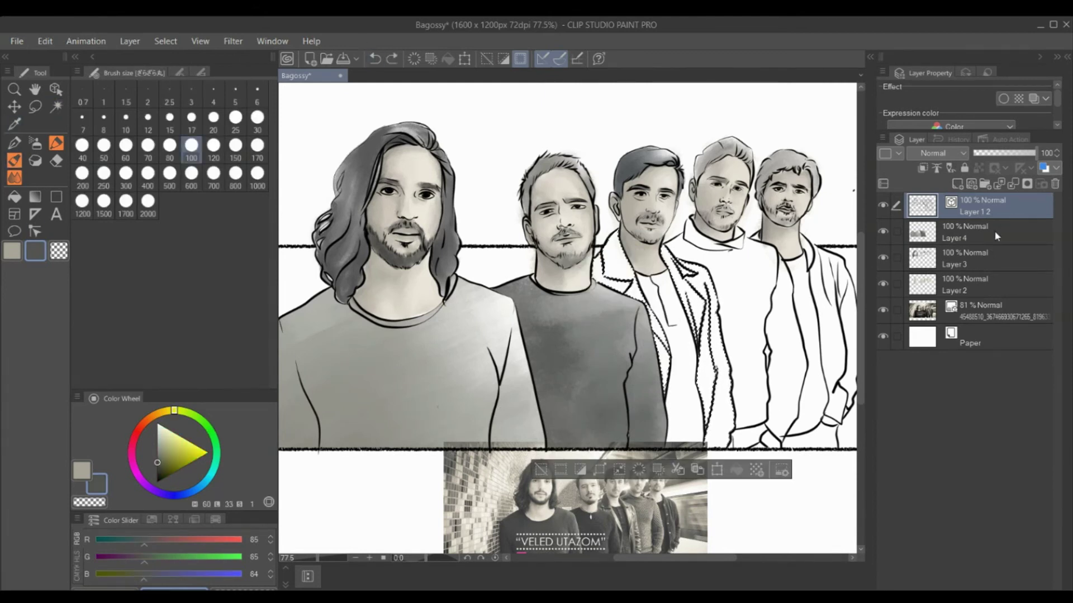
{"action": "left_click", "coordinate": [1056, 56]}
{"action": "mouse_move", "coordinate": [699, 240]}
{"action": "left_mouse_down"}
{"action": "mouse_move", "coordinate": [730, 302]}
{"action": "mouse_move", "coordinate": [782, 363]}
{"action": "mouse_move", "coordinate": [718, 310]}
{"action": "mouse_move", "coordinate": [793, 335]}
{"action": "mouse_move", "coordinate": [782, 313]}
{"action": "mouse_move", "coordinate": [776, 363]}
{"action": "mouse_move", "coordinate": [766, 304]}
{"action": "mouse_move", "coordinate": [794, 391]}
{"action": "mouse_move", "coordinate": [699, 252]}
{"action": "mouse_move", "coordinate": [816, 441]}
{"action": "left_mouse_up"}
{"action": "left_click", "coordinate": [777, 363], "text": "alt"}
- Clear the coat selection and paint the third man's undershirt on Layer 4 in sampled blue-grey (RGB 80, 81, 82)
{"action": "left_click", "coordinate": [20, 255]}
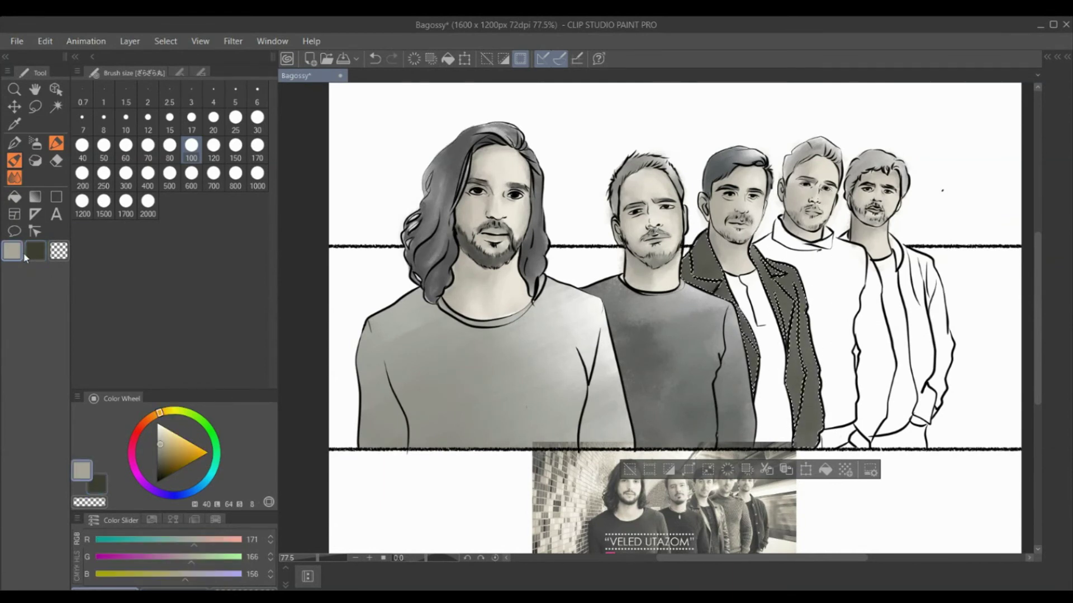
{"action": "key", "text": "i"}
{"action": "left_click", "coordinate": [749, 344]}
{"action": "key", "text": "ctrl+d"}
{"action": "left_click", "coordinate": [1056, 56]}
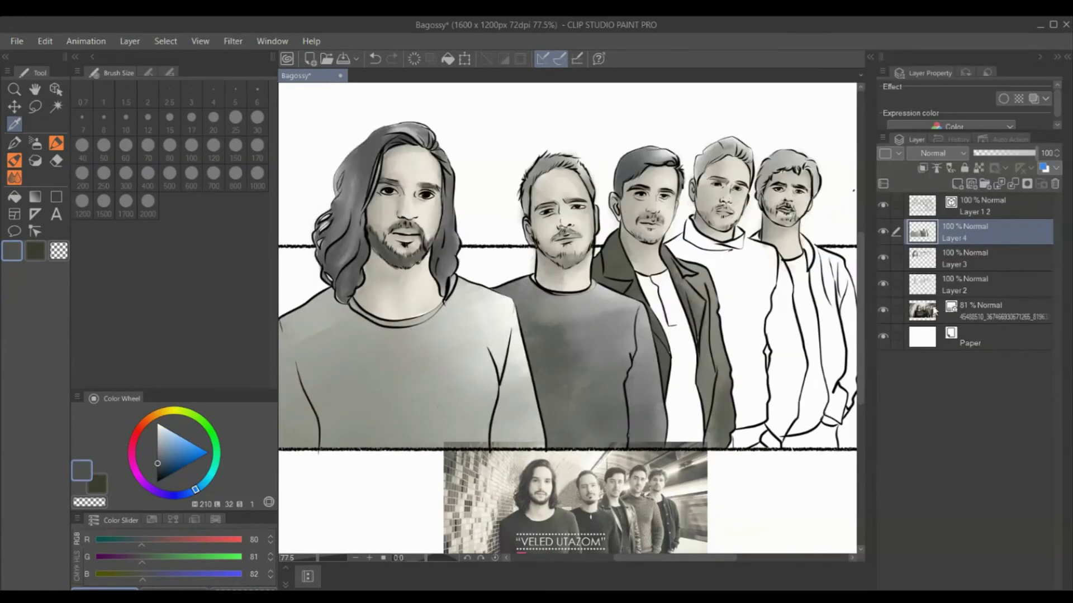
{"action": "key", "text": "ctrl+z"}
{"action": "key", "text": "b"}
{"action": "mouse_move", "coordinate": [657, 402]}
{"action": "left_mouse_down"}
{"action": "mouse_move", "coordinate": [765, 313]}
{"action": "mouse_move", "coordinate": [760, 419]}
{"action": "left_mouse_up"}
{"action": "mouse_move", "coordinate": [685, 408]}
{"action": "left_mouse_down"}
{"action": "mouse_move", "coordinate": [669, 324]}
{"action": "mouse_move", "coordinate": [714, 368]}
{"action": "left_mouse_up"}
{"action": "key", "text": "ctrl+minus"}
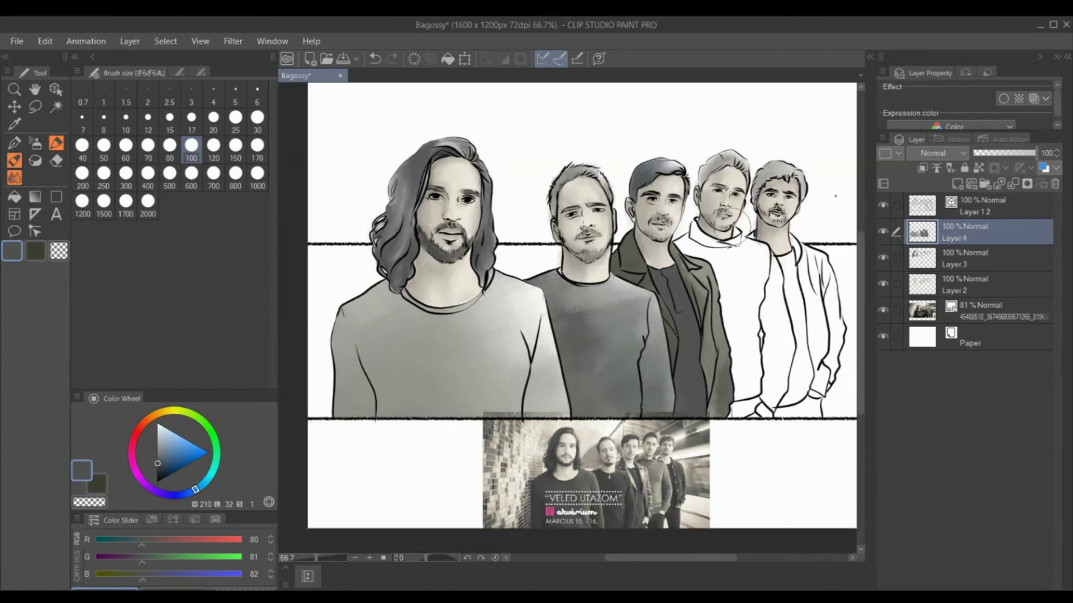
- Set up a black G-pen (RGB 0, 0, 0) at size 7 on the line-art layer, Layer 1 2
{"action": "key", "text": "w"}
{"action": "left_click", "coordinate": [746, 240]}
{"action": "key", "text": "ctrl+d"}
{"action": "key", "text": "p"}
{"action": "left_click_drag", "start_coordinate": [157, 475], "coordinate": [165, 496]}
{"action": "scroll", "coordinate": [638, 376], "scroll_direction": "up", "scroll_amount": 2}
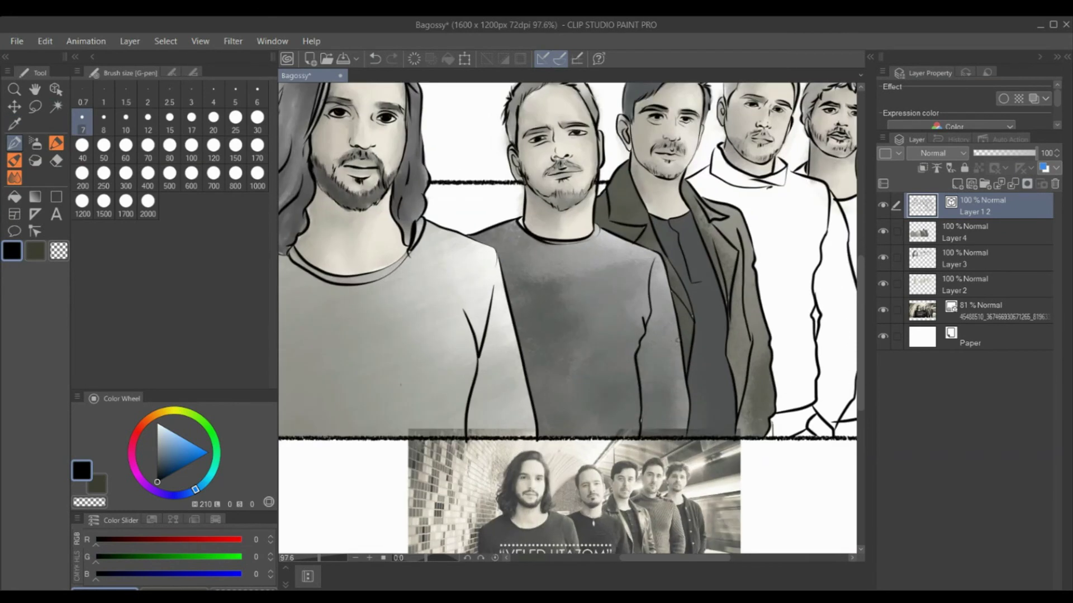
- Select the fourth man's sweater on the line-art layer and sample light warm grey (RGB 202, 196, 186) with the photo layer active
{"action": "key", "text": "w"}
{"action": "left_click", "coordinate": [793, 251]}
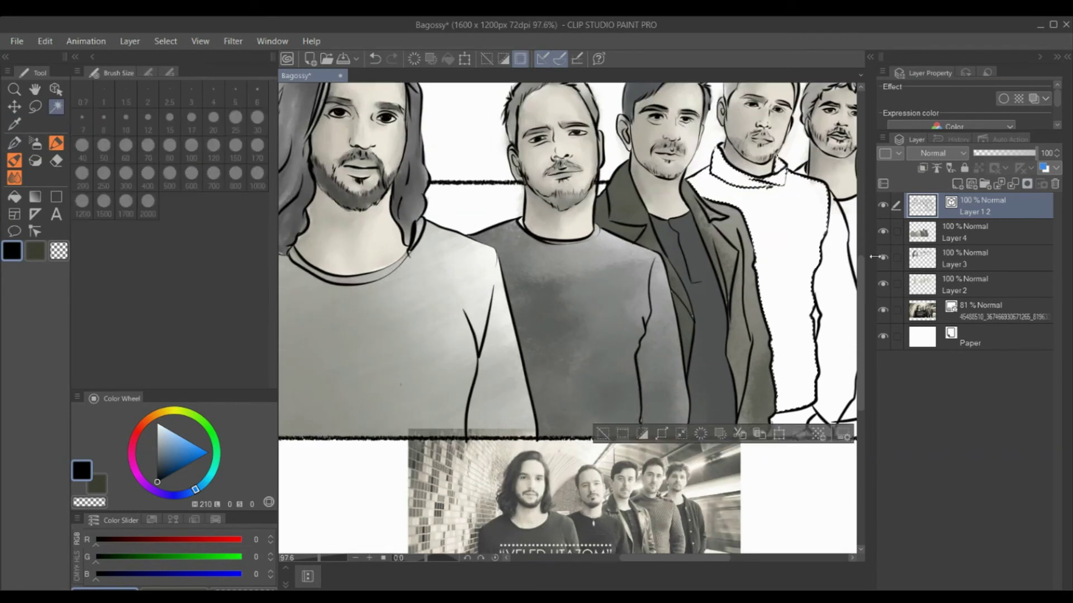
{"action": "left_click", "coordinate": [977, 311]}
{"action": "left_click", "coordinate": [14, 124]}
{"action": "left_click", "coordinate": [391, 335]}
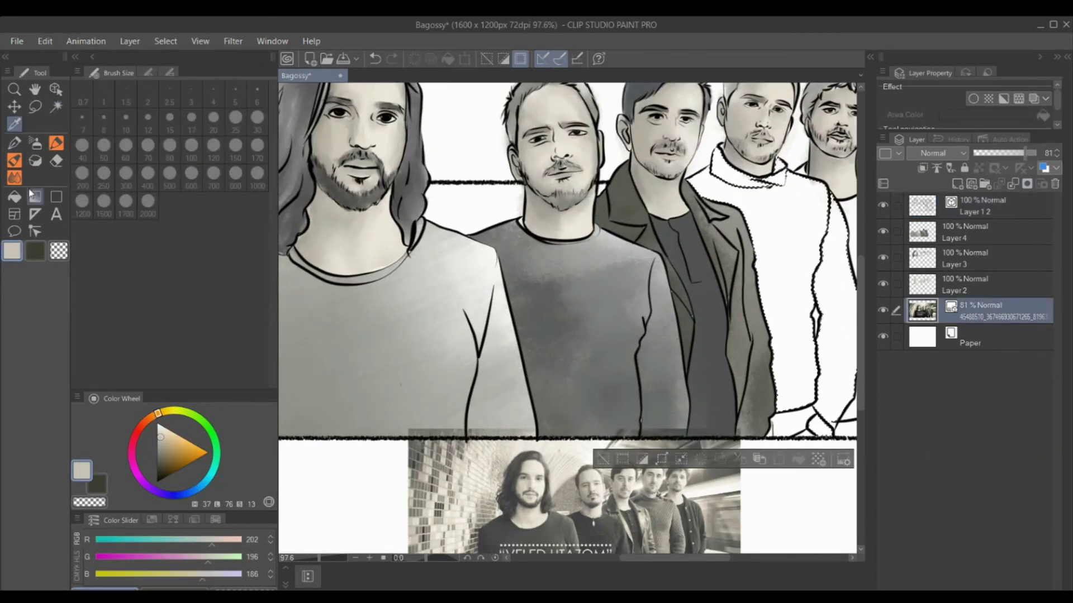
- Paint the fourth man's sweater with grey shading, including RGB 89, 90, 86, then clear the selection
{"action": "scroll", "coordinate": [614, 335], "scroll_direction": "down", "scroll_amount": 2}
{"action": "mouse_move", "coordinate": [749, 167]}
{"action": "left_mouse_down"}
{"action": "mouse_move", "coordinate": [847, 353]}
{"action": "mouse_move", "coordinate": [838, 223]}
{"action": "mouse_move", "coordinate": [821, 190]}
{"action": "mouse_move", "coordinate": [833, 185]}
{"action": "mouse_move", "coordinate": [853, 232]}
{"action": "mouse_move", "coordinate": [894, 213]}
{"action": "mouse_move", "coordinate": [883, 335]}
{"action": "mouse_move", "coordinate": [855, 179]}
{"action": "mouse_move", "coordinate": [902, 215]}
{"action": "left_mouse_up"}
{"action": "left_click", "coordinate": [1056, 56]}
{"action": "scroll", "coordinate": [972, 338], "scroll_direction": "down", "scroll_amount": 2}
{"action": "key", "text": "i"}
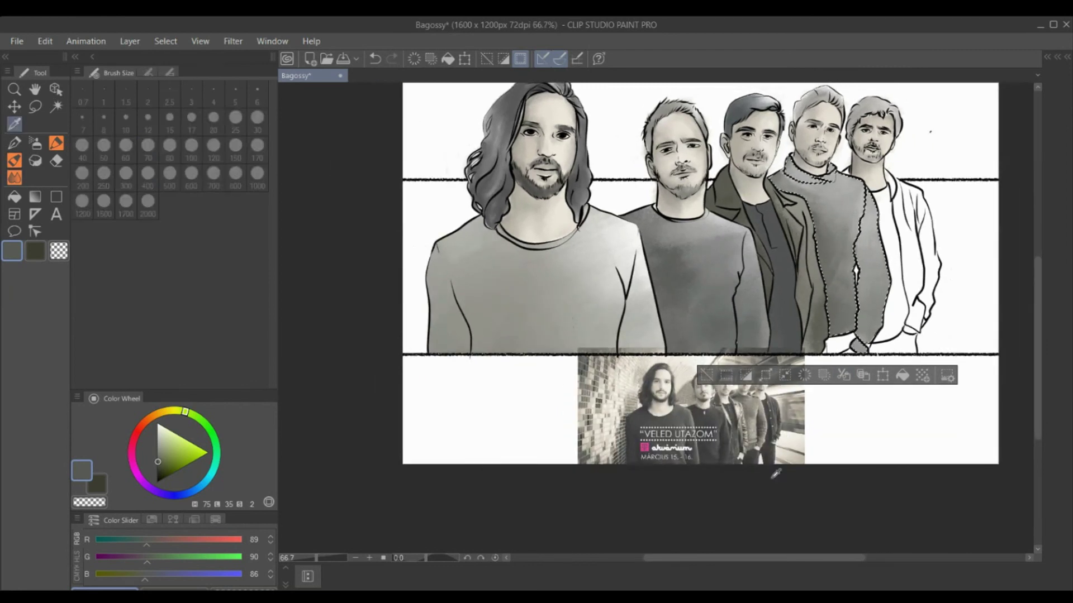
{"action": "left_click", "coordinate": [866, 223]}
{"action": "key", "text": "ctrl+d"}
- Hide Layer 4, select the fifth man's clothing areas on the line-art layer, and show Layer 4 again
{"action": "left_click", "coordinate": [1046, 56]}
{"action": "key", "text": "w"}
{"action": "left_click", "coordinate": [883, 231]}
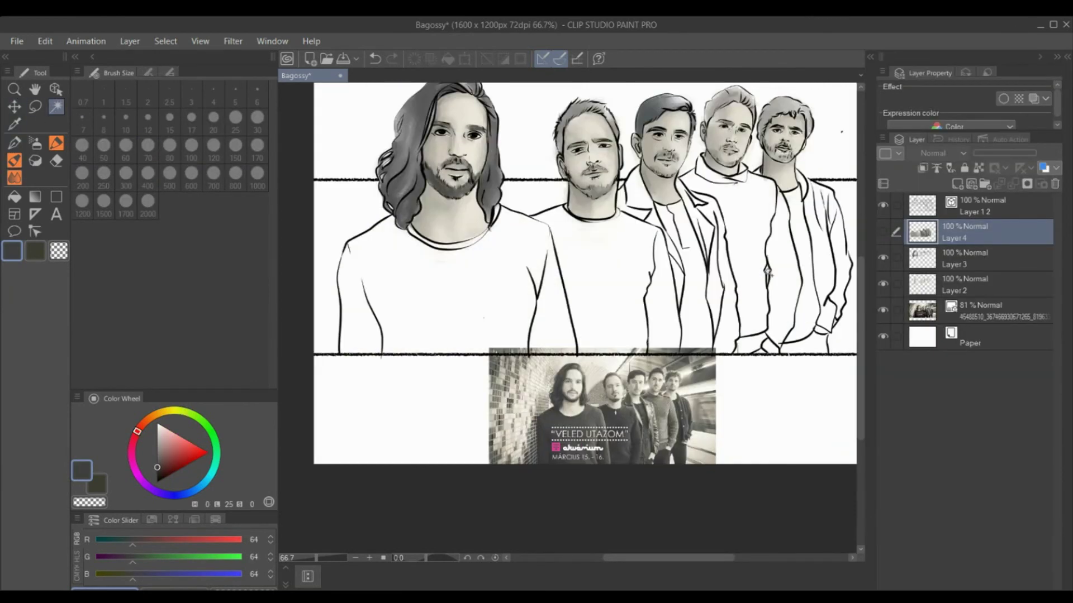
{"action": "left_click", "coordinate": [978, 205]}
{"action": "left_click", "coordinate": [767, 286]}
{"action": "left_click", "coordinate": [883, 231]}
- Try to paint the fifth man's shirt and trousers on the line-art layer with sampled dark grey (RGB 58, 58, 60)
{"action": "left_click", "coordinate": [14, 124]}
{"action": "left_click", "coordinate": [685, 416]}
{"action": "left_click", "coordinate": [15, 178]}
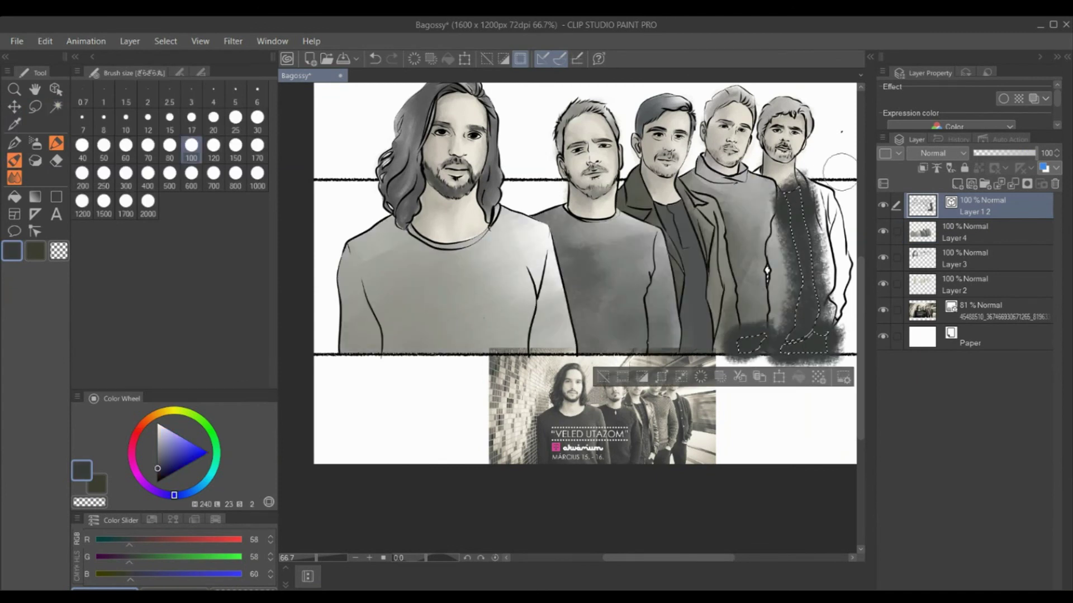
{"action": "key", "text": "ctrl+z"}
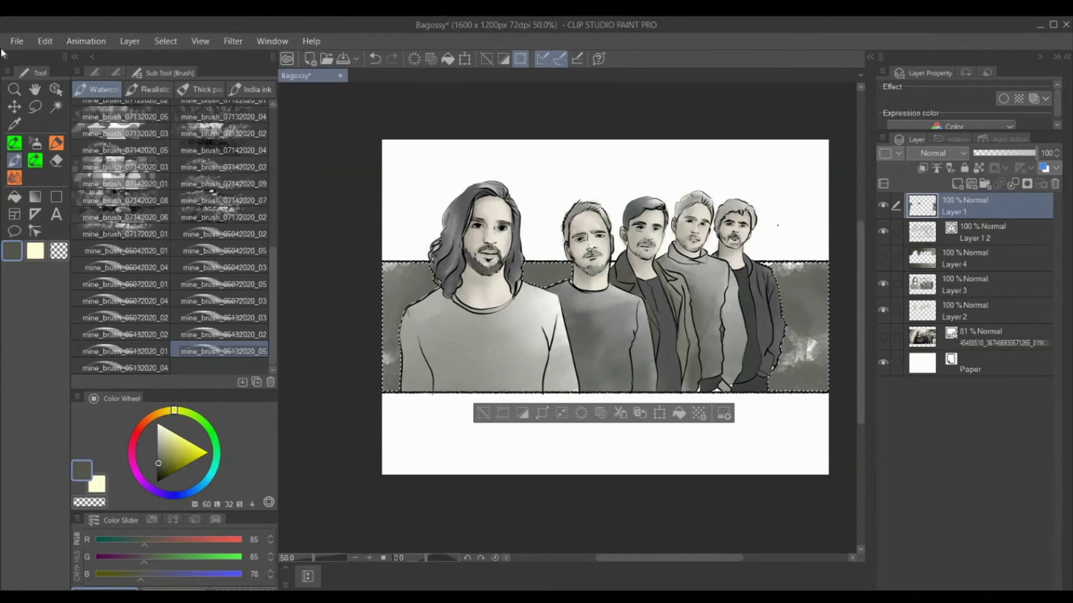
- Paint the selected background band behind the men with textured strokes in off-white (RGB 236, 230, 219) and darker greys
{"action": "left_click", "coordinate": [563, 305], "text": "alt"}
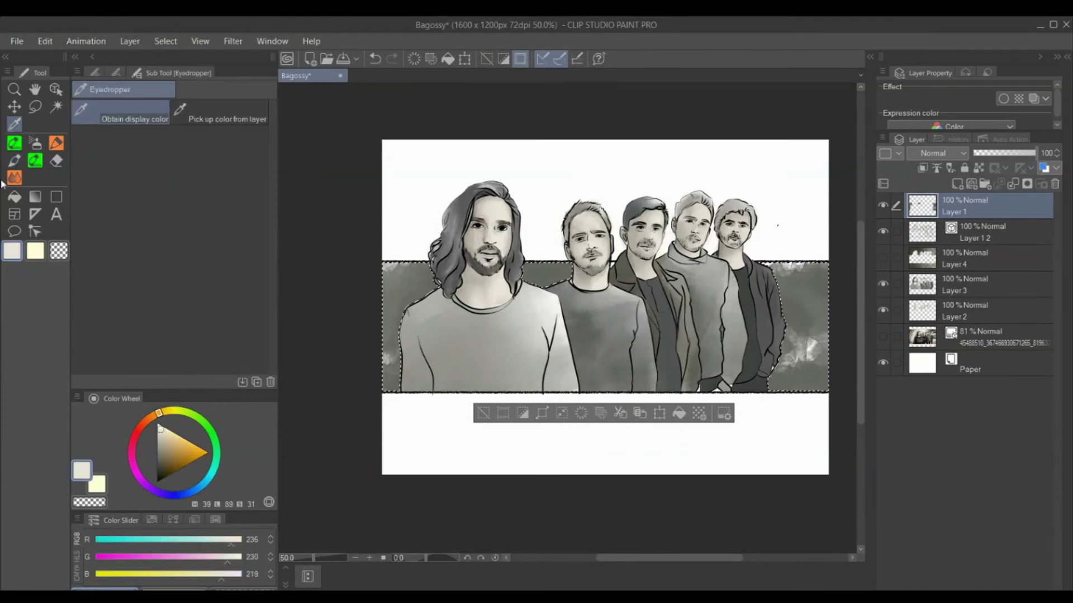
{"action": "left_click", "coordinate": [484, 303], "text": "alt"}
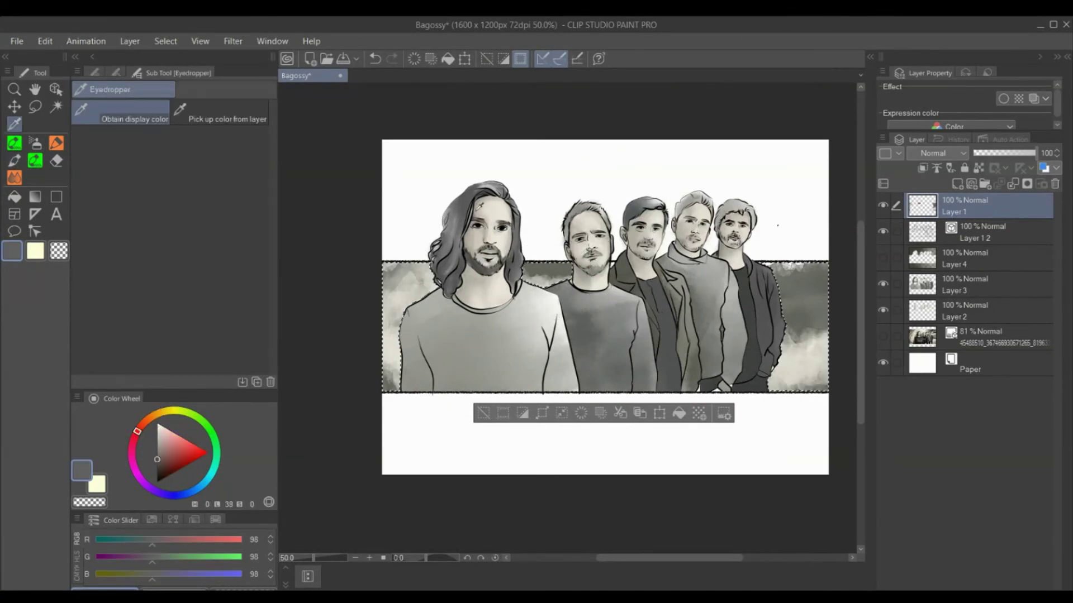
{"action": "left_click", "coordinate": [393, 297], "text": "alt"}
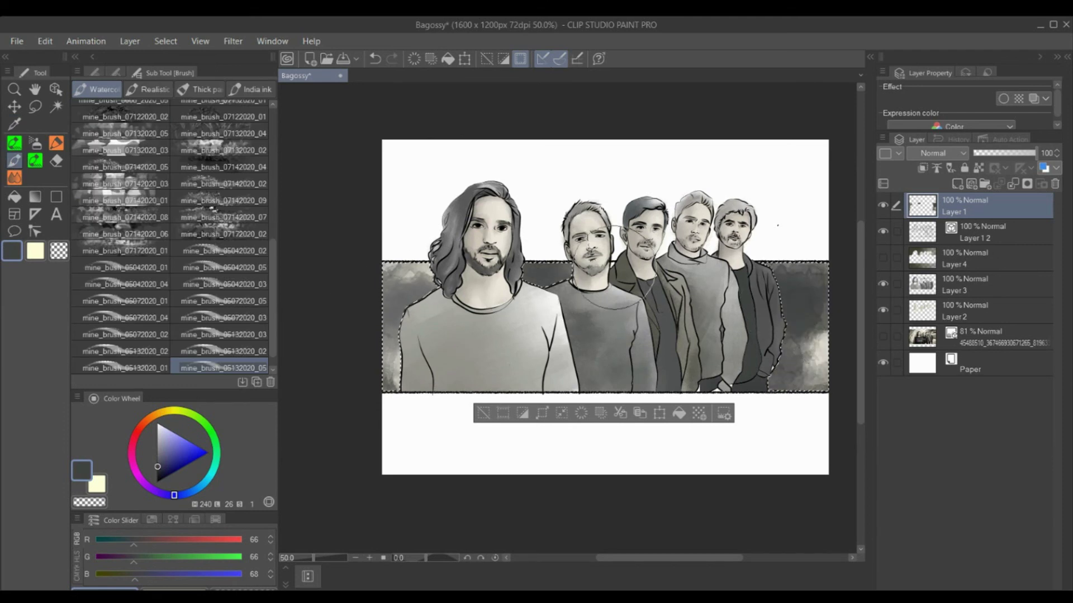
- Cover the background band on Layer 1 with olive-grey (RGB 90, 90, 82) and dark grey (RGB 66, 66, 67) texture, then clear the selection
{"action": "left_click", "coordinate": [625, 262], "text": "alt"}
{"action": "key", "text": "alt+bracketleft"}
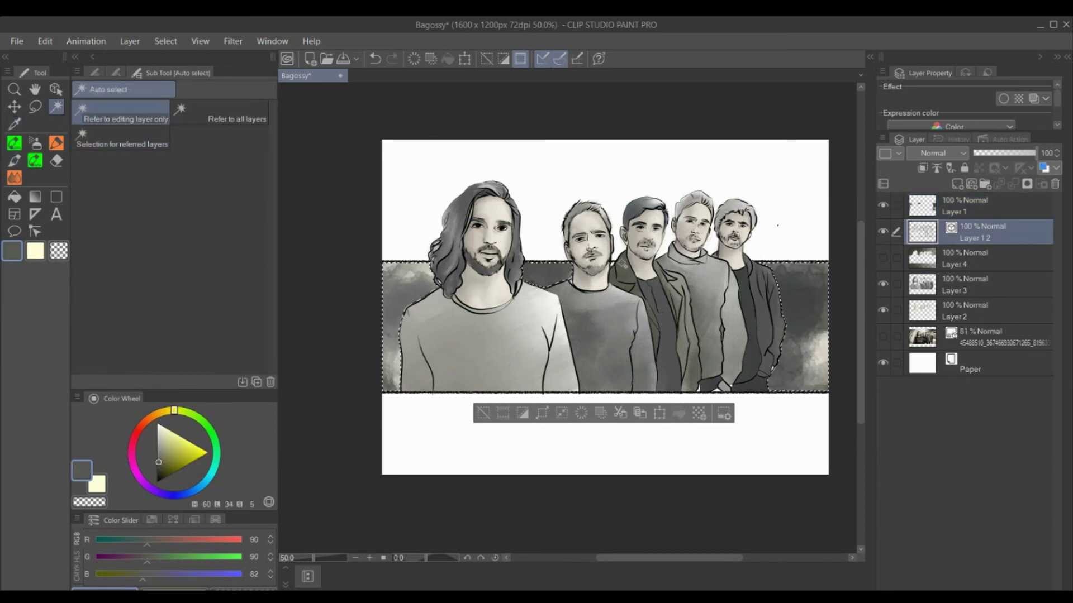
{"action": "key", "text": "alt+bracketright"}
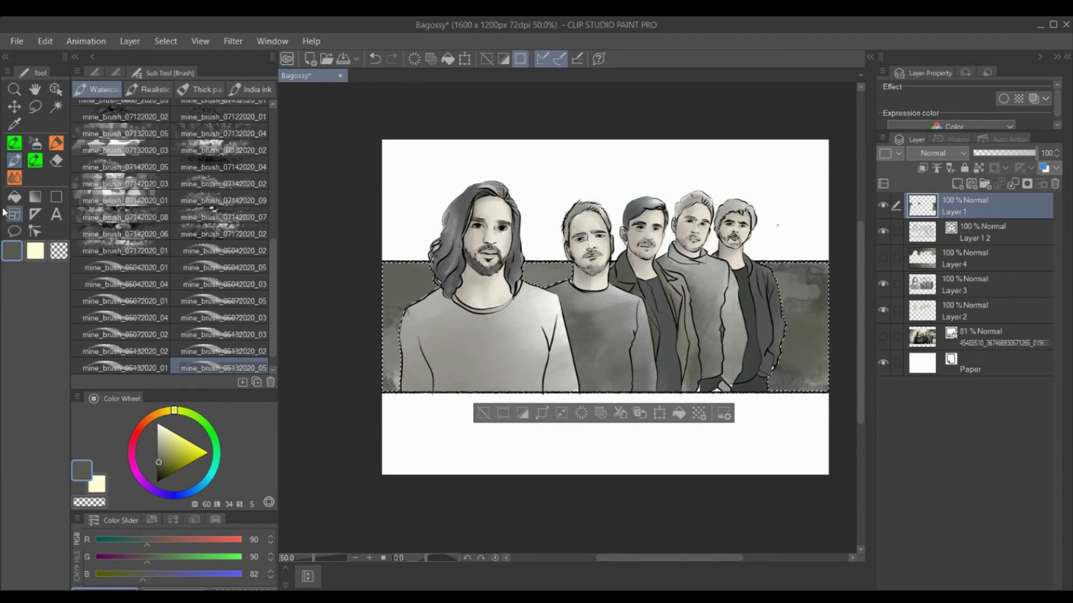
{"action": "left_click", "coordinate": [407, 353], "text": "alt"}
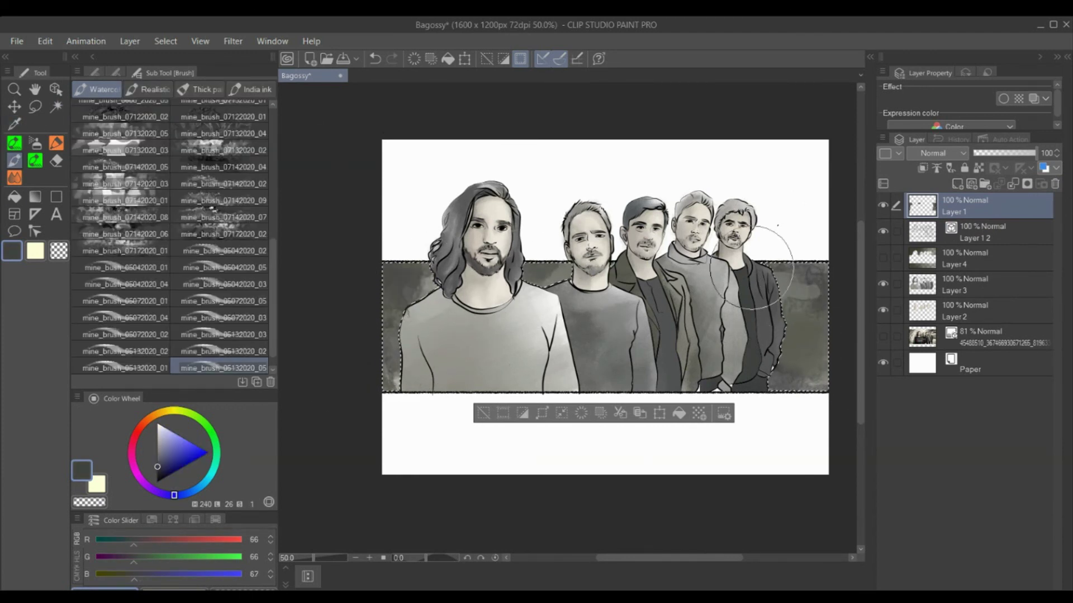
{"action": "key", "text": "ctrl+d"}
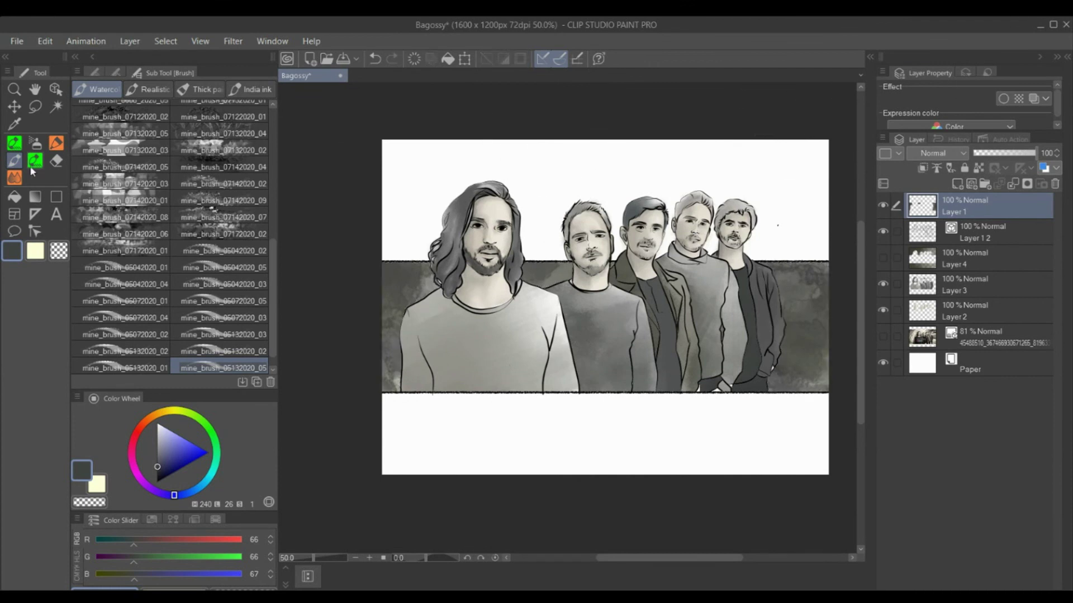
- Hide the side panels to examine the coloured drawing as a whole
{"action": "left_click", "coordinate": [5, 56]}
{"action": "left_click", "coordinate": [6, 56]}
{"action": "scroll", "coordinate": [704, 447], "scroll_direction": "up", "scroll_amount": 1}
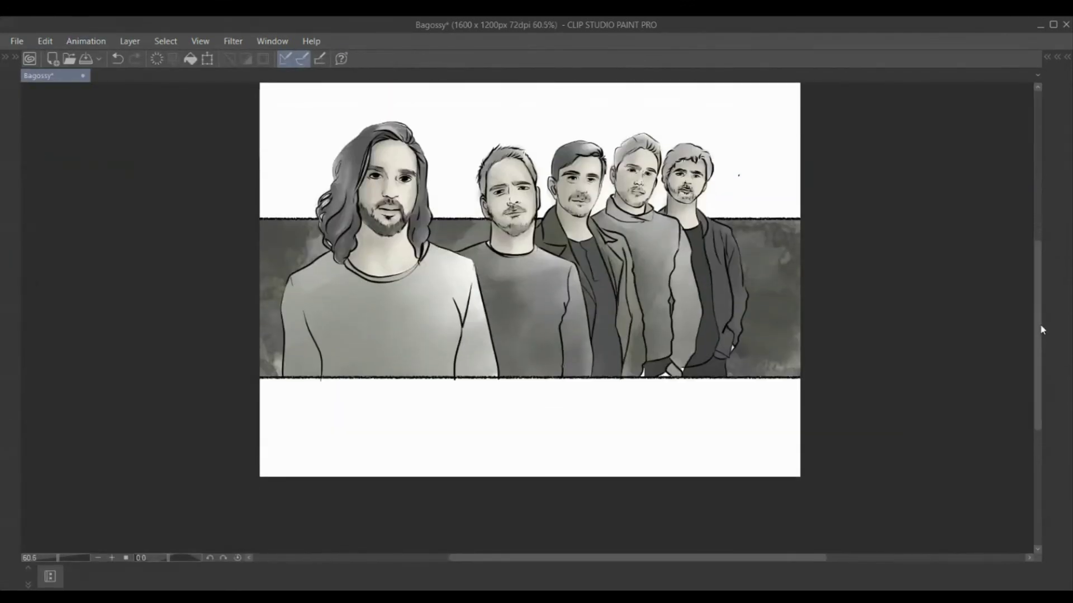